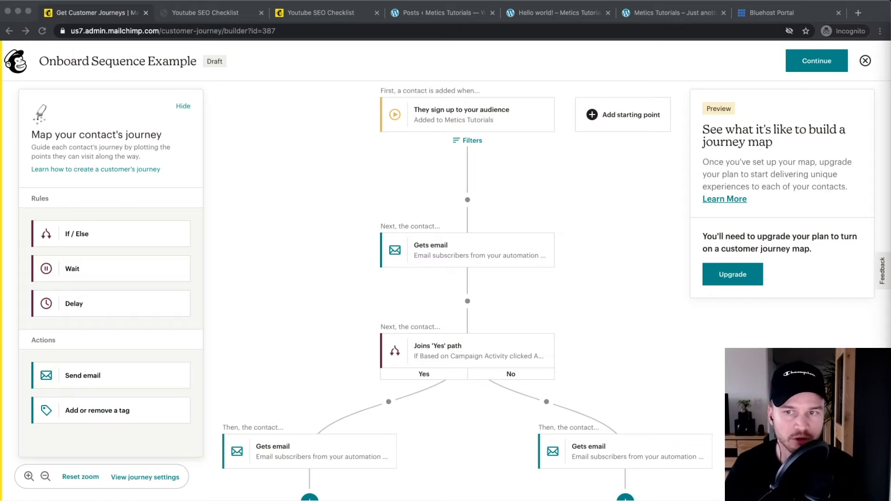
Close the Onboard Sequence Example journey map to get back to the Customer Journeys list.
left_click(870, 67)
left_click(866, 62)
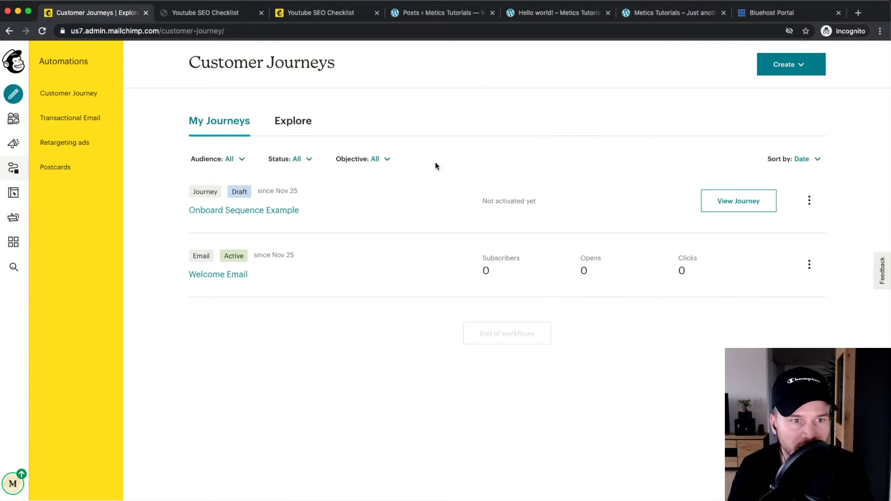
Create a new regular email campaign named 'Special Discount'.
left_click(20, 97)
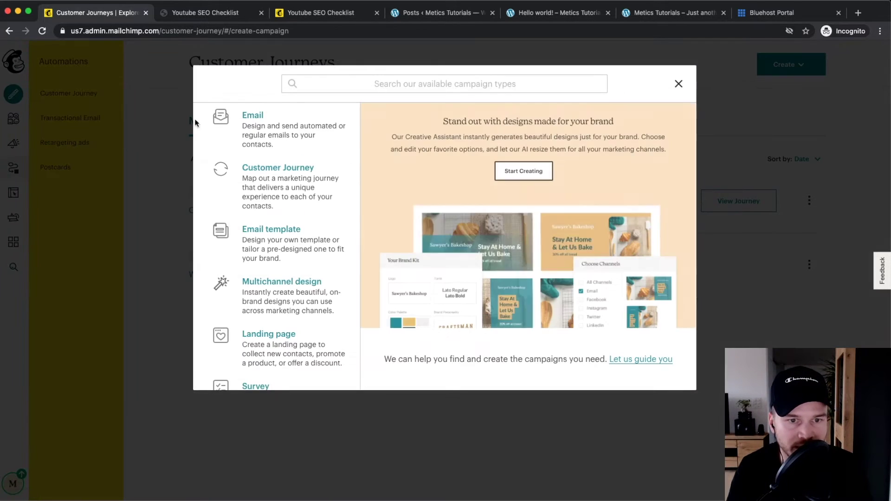
left_click(253, 136)
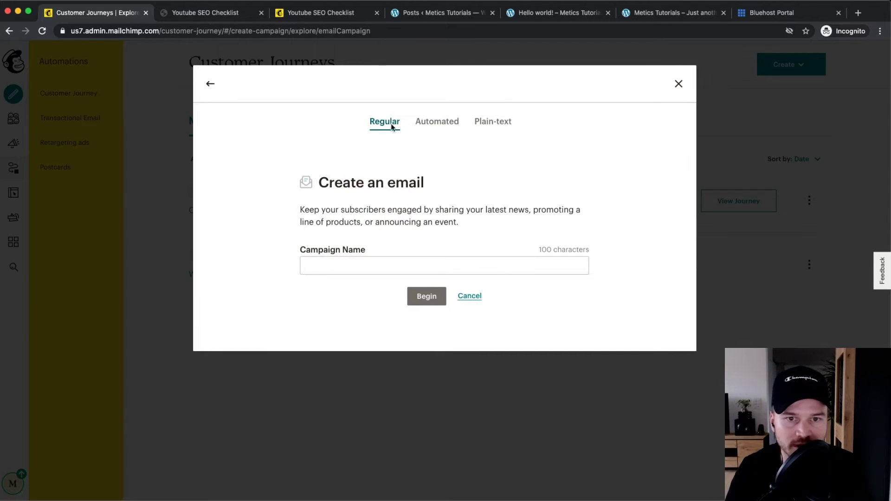
left_click(342, 263)
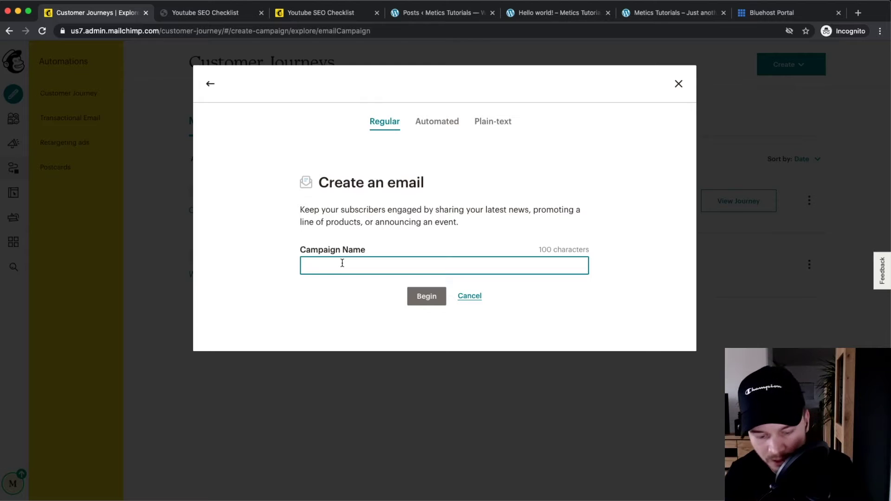
type("Special Discount")
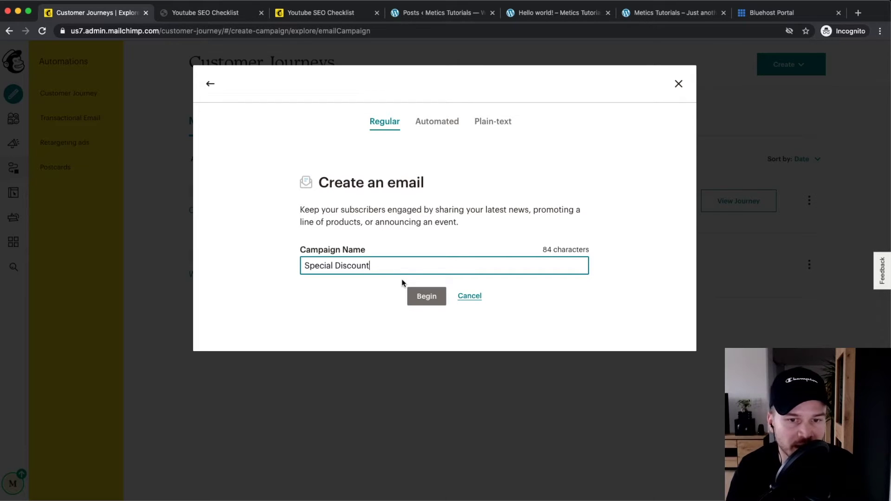
left_click(424, 298)
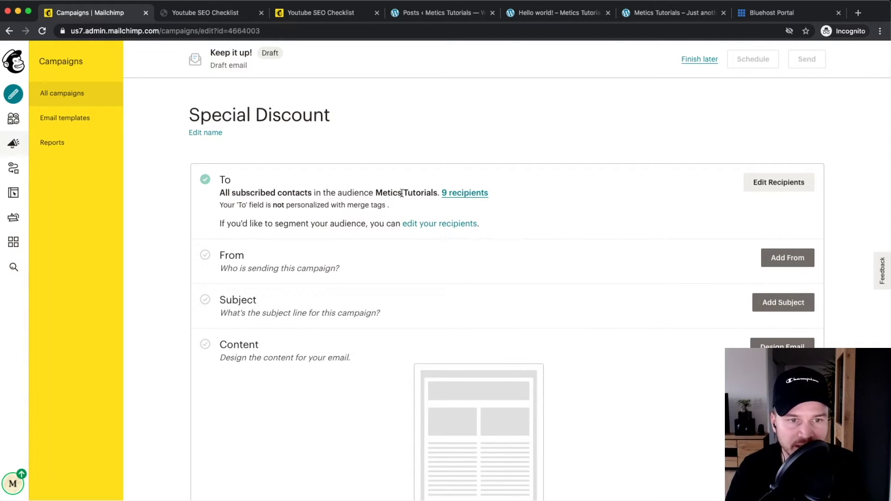
Choose the Metics Tutorials audience as the campaign's recipients.
left_click(770, 188)
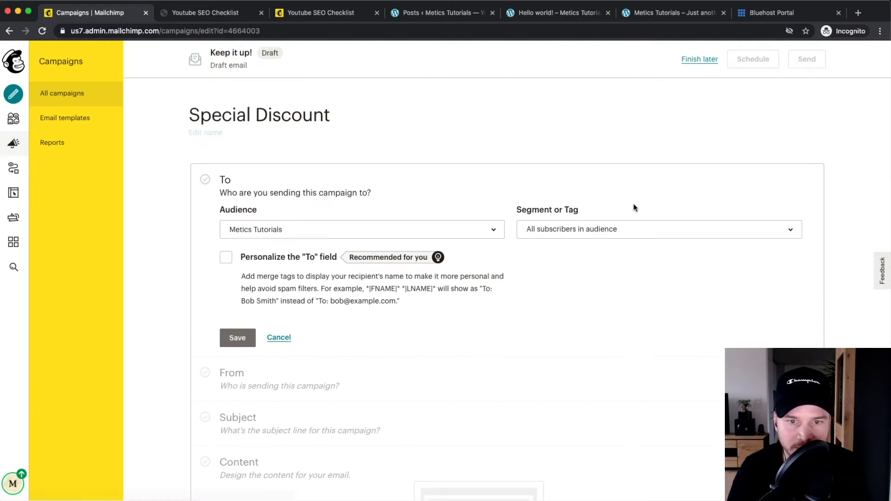
left_click(439, 231)
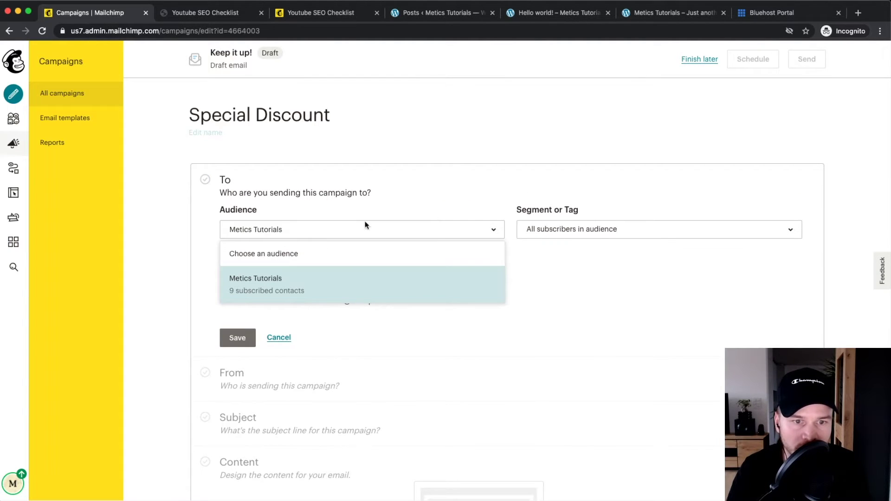
left_click(272, 289)
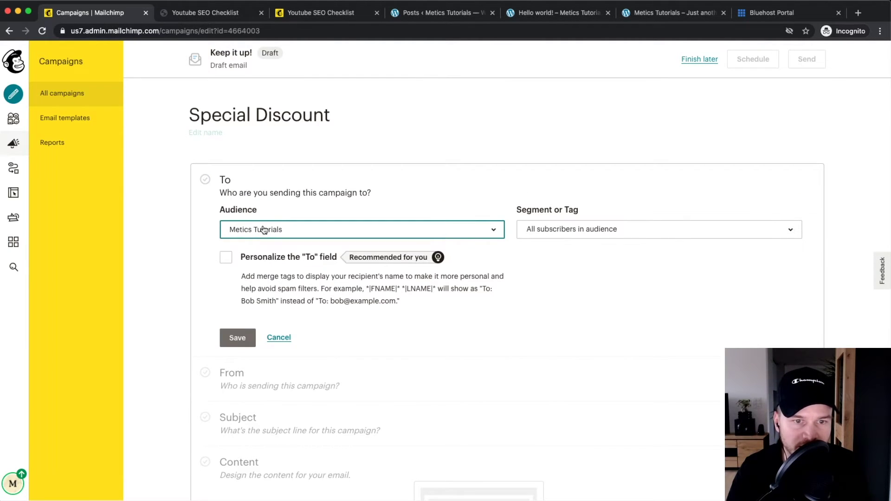
left_click(287, 230)
left_click(271, 276)
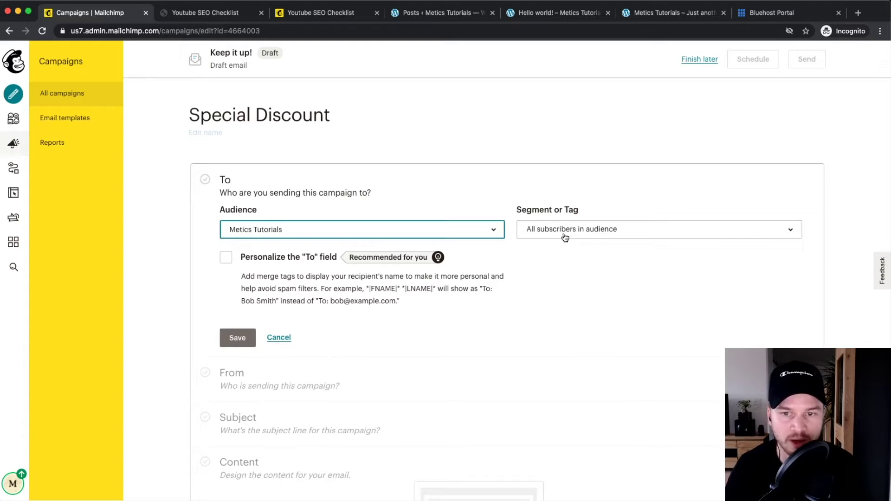
Limit recipients to the 'free ebook website' tag and save the recipient settings.
left_click(564, 237)
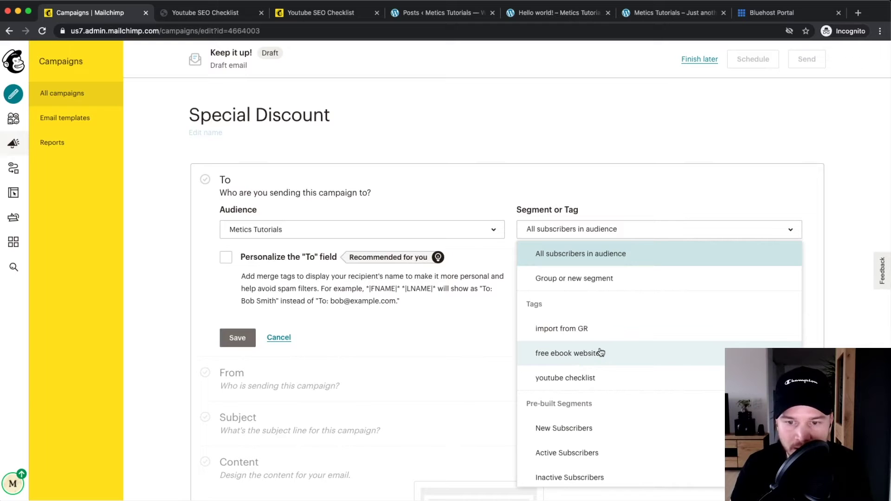
left_click(570, 356)
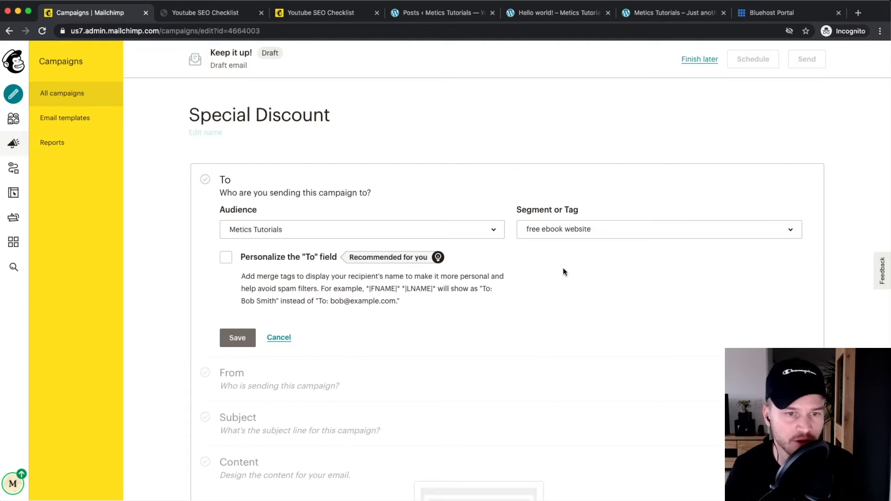
left_click(559, 234)
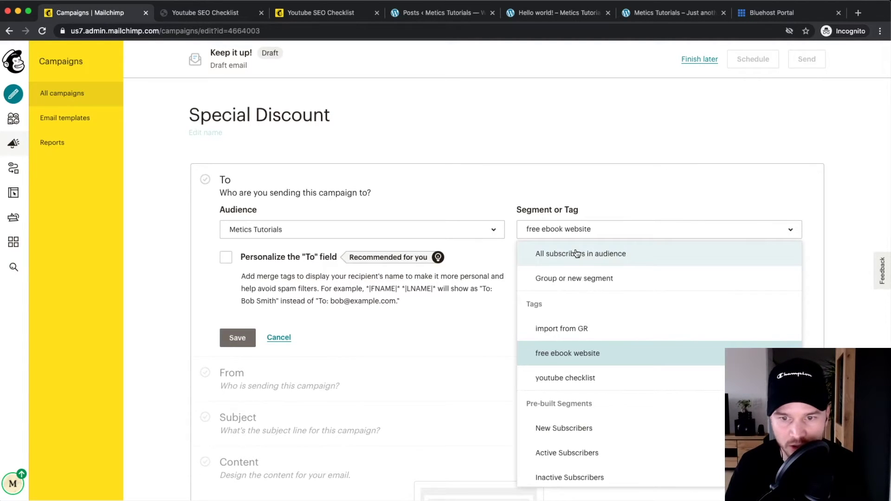
left_click(466, 329)
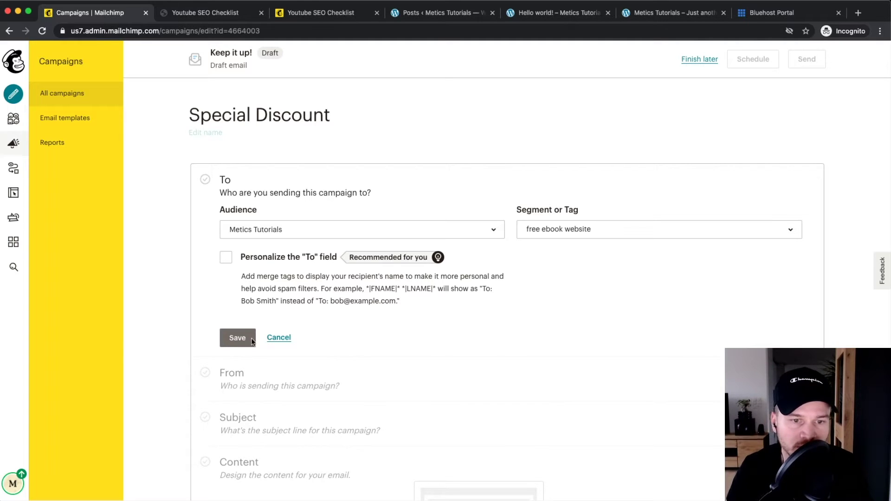
left_click(236, 338)
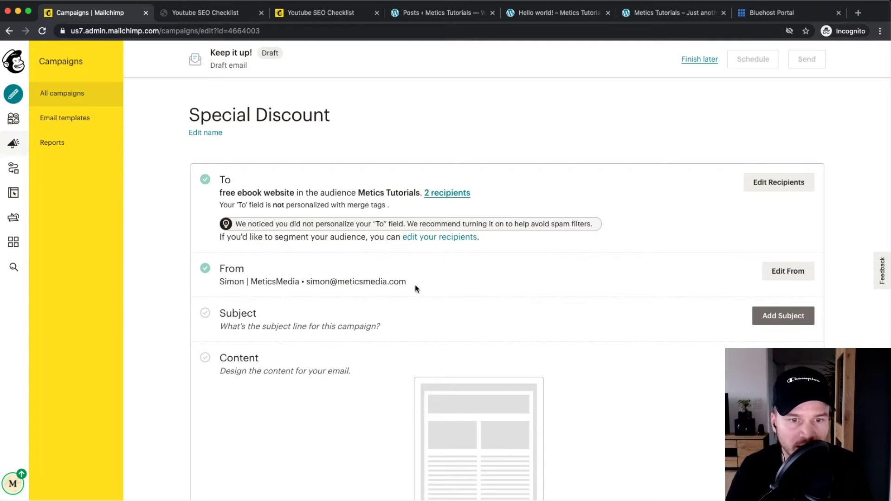
Enter the subject line 'We're doing something crazy today...'.
left_click_drag(225, 281, 419, 281)
scroll(540, 277, "down", 3)
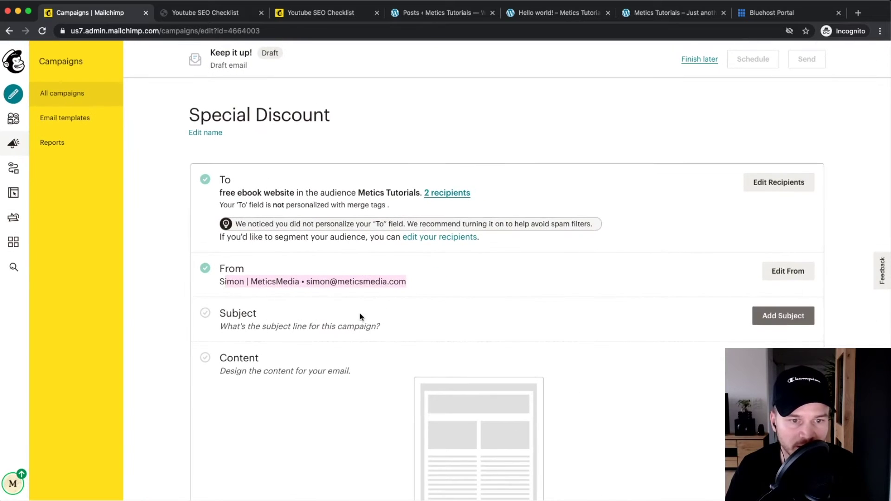
scroll(324, 318, "down", 2)
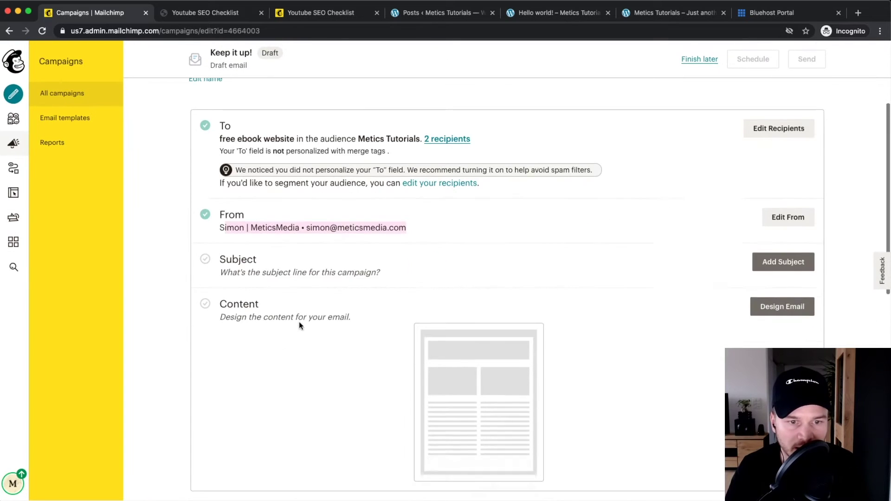
left_click(783, 262)
left_click(262, 316)
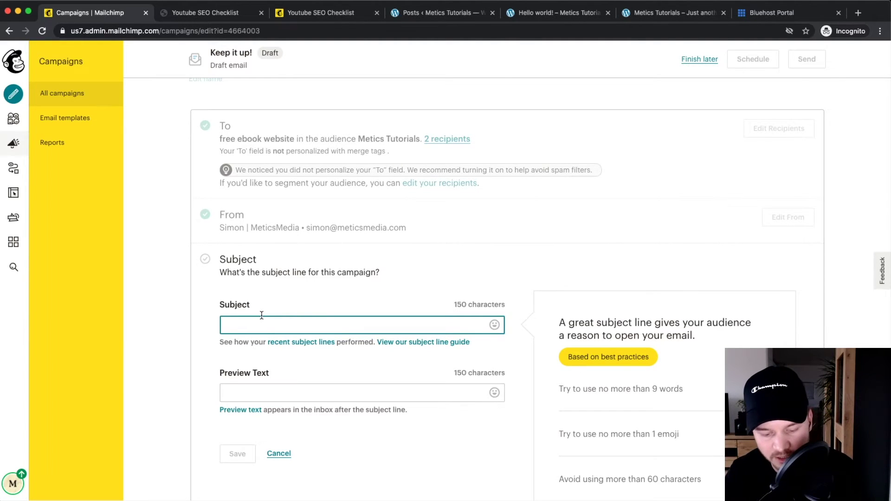
type("We")
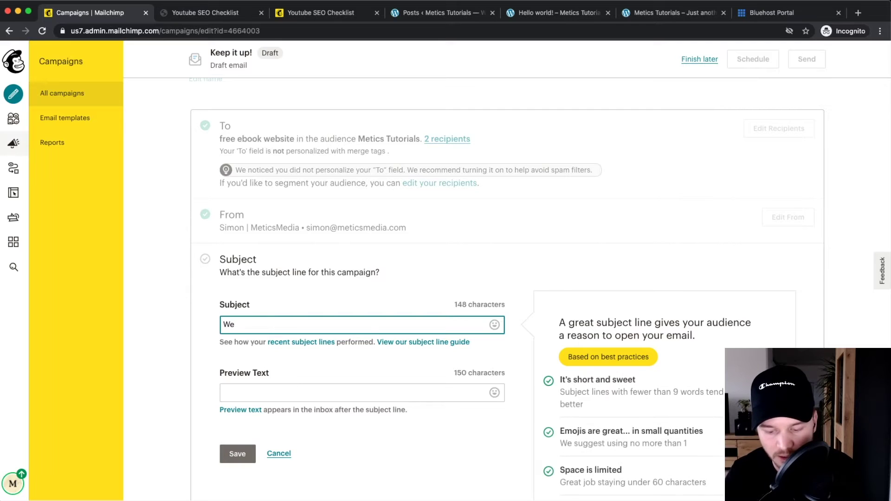
type("'re doing something crazy tod")
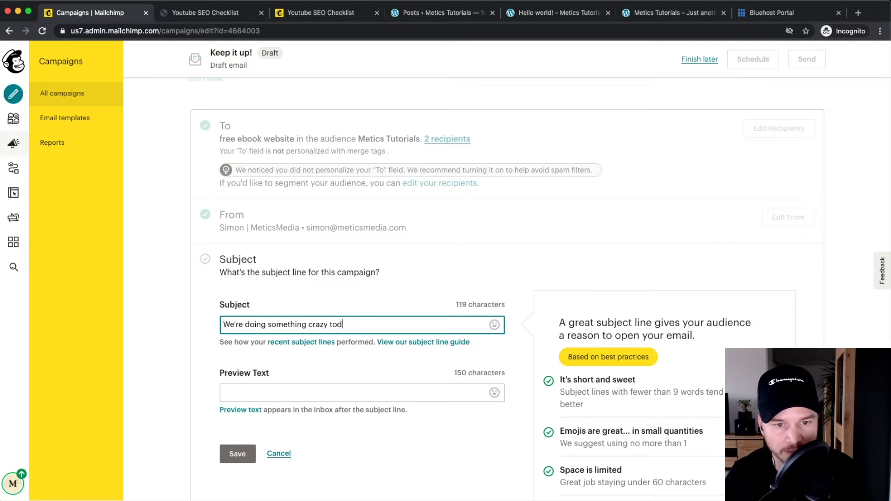
type("ay...")
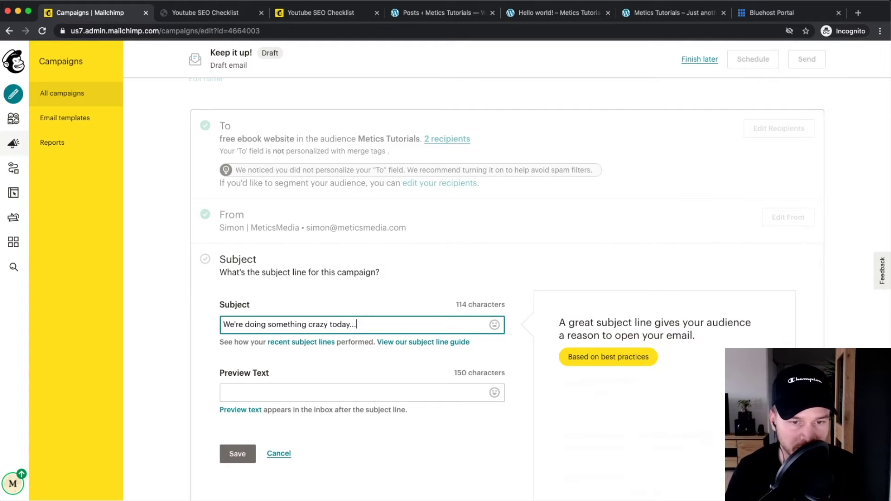
Add preview text 'You won't believe this...', save the subject section, and begin designing the email.
left_click(253, 398)
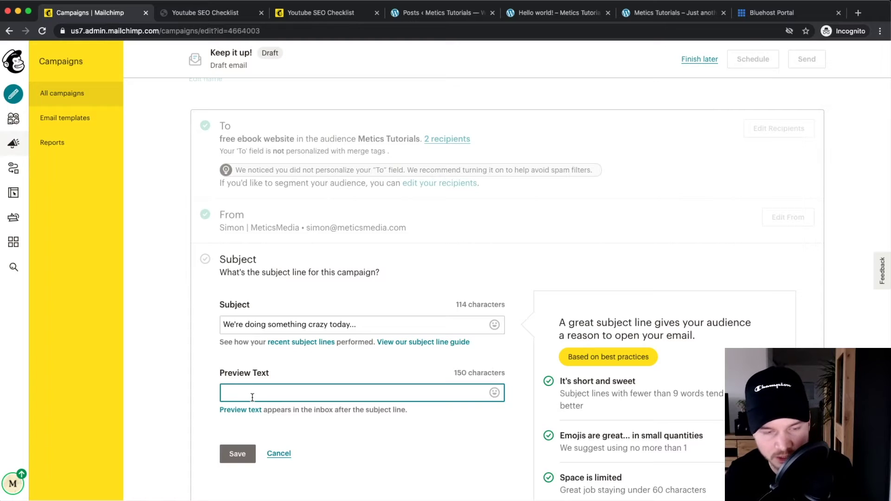
type("You won't belive it")
key("BackSpace")
key("BackSpace")
key("BackSpace")
key("BackSpace")
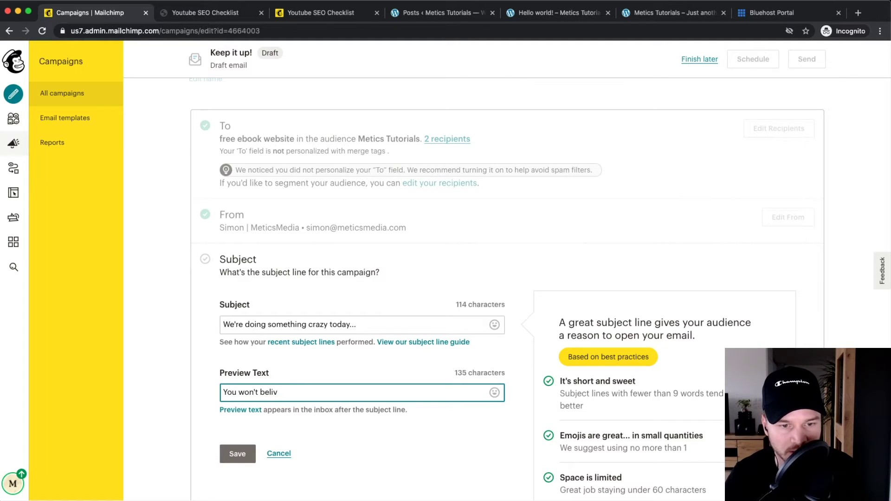
type("ve")
key("BackSpace")
key("BackSpace")
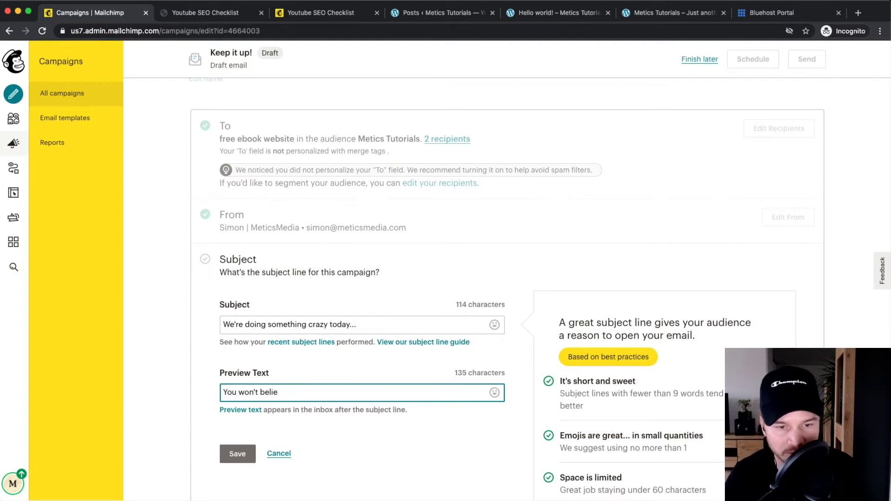
type("ve this...")
key("BackSpace")
key("BackSpace")
key("BackSpace")
type("...")
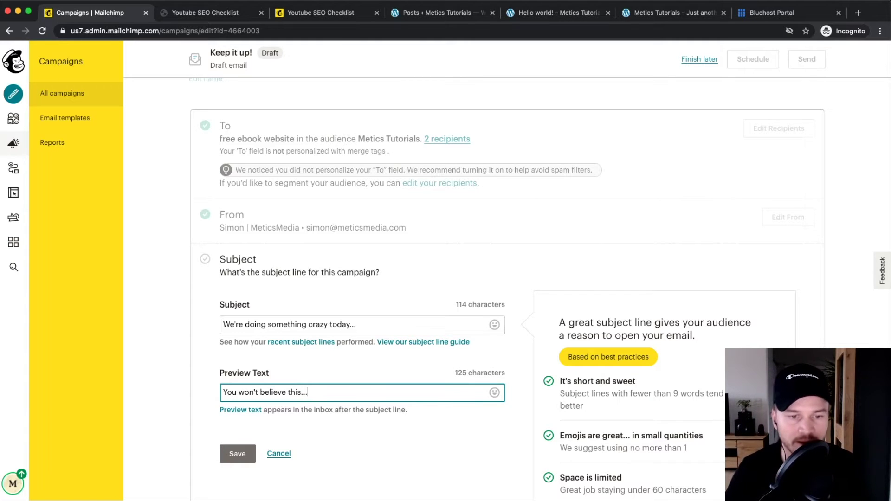
scroll(240, 412, "down", 3)
left_click(238, 398)
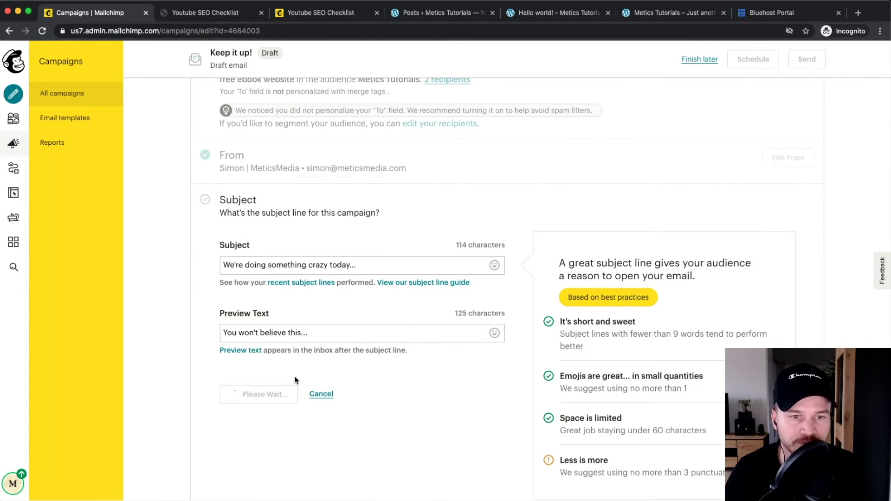
scroll(291, 376, "down", 1)
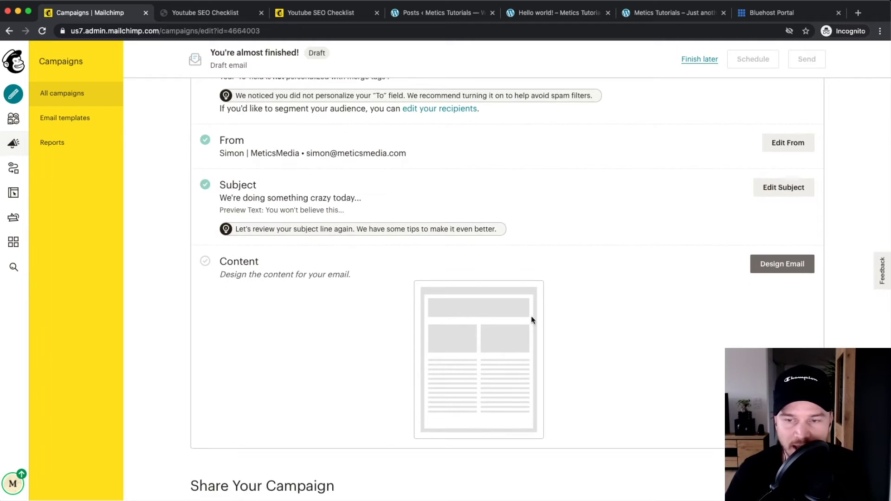
left_click(771, 268)
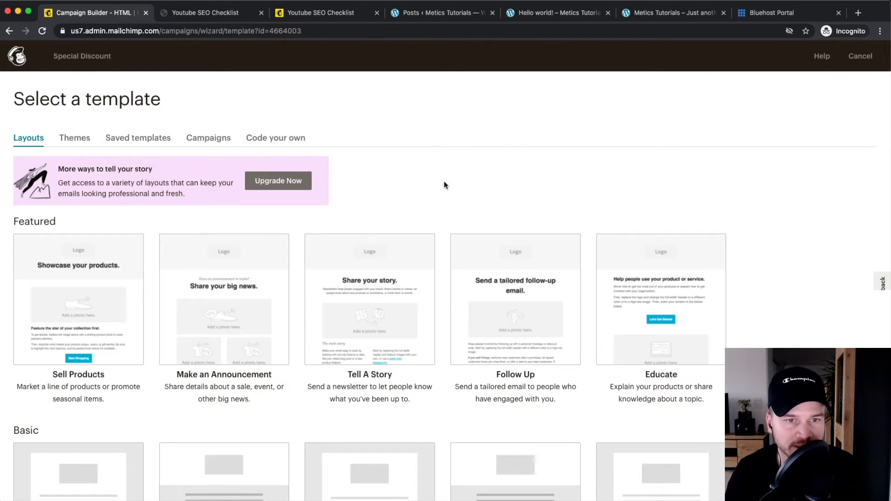
Browse the Featured and Basic layouts and pick the Sell Products layout.
scroll(526, 193, "down", 3)
scroll(522, 201, "up", 3)
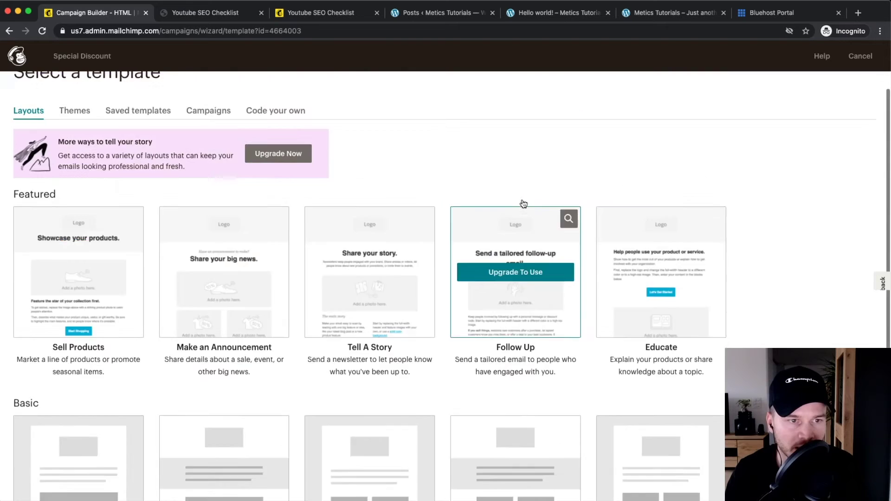
mouse_move(424, 324)
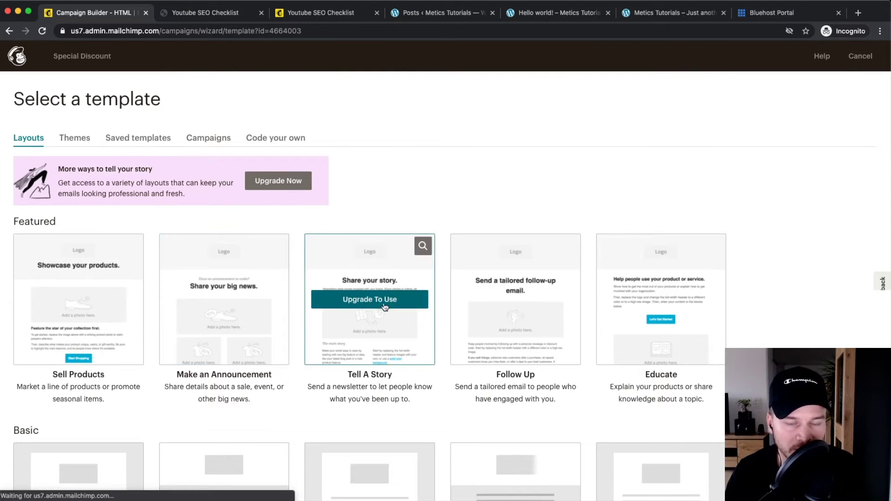
mouse_move(493, 332)
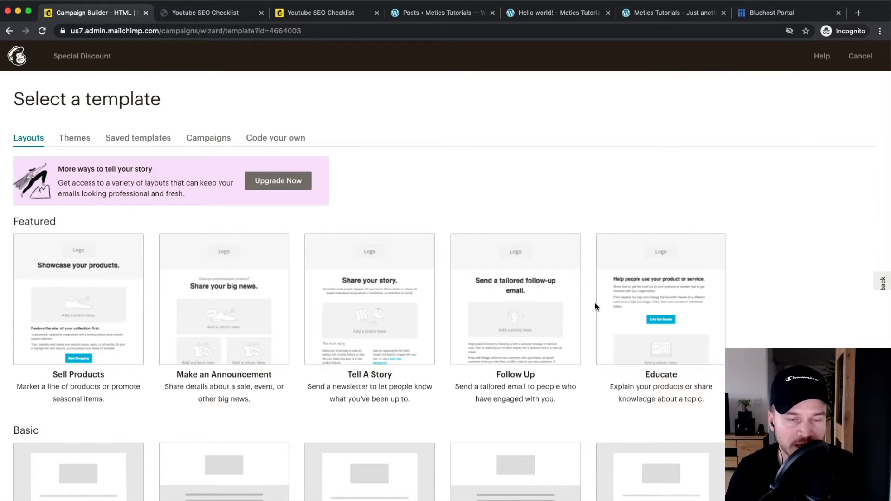
scroll(464, 334, "down", 2)
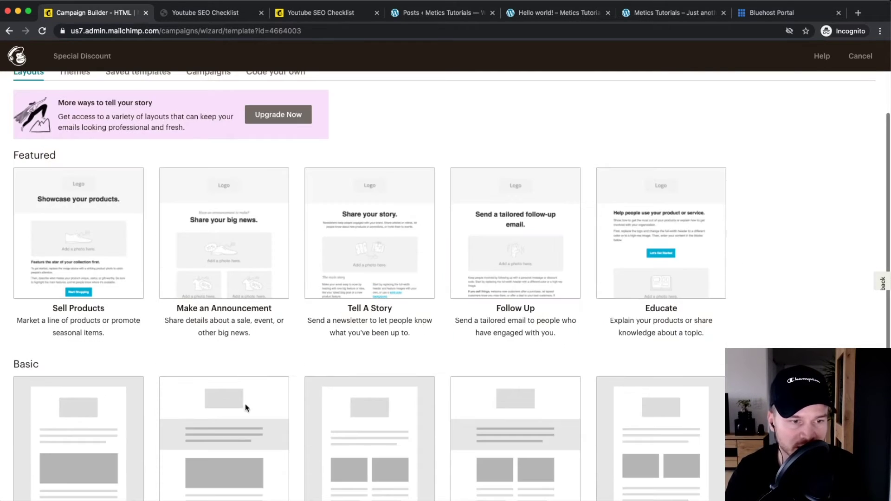
scroll(88, 433, "down", 1)
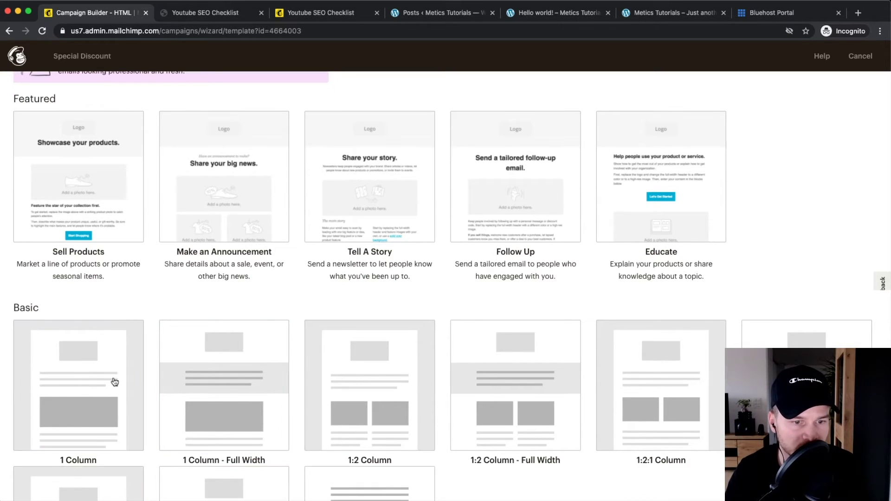
scroll(106, 401, "up", 1)
scroll(106, 401, "up", 1)
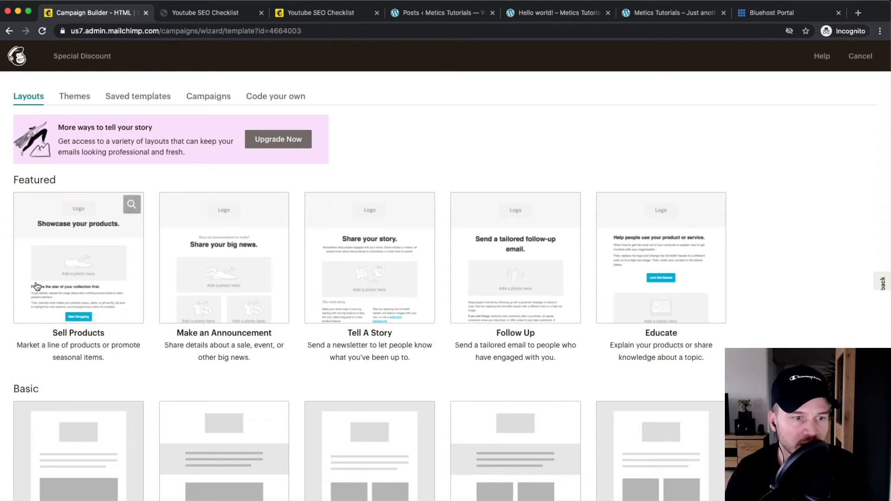
scroll(56, 218, "up", 3)
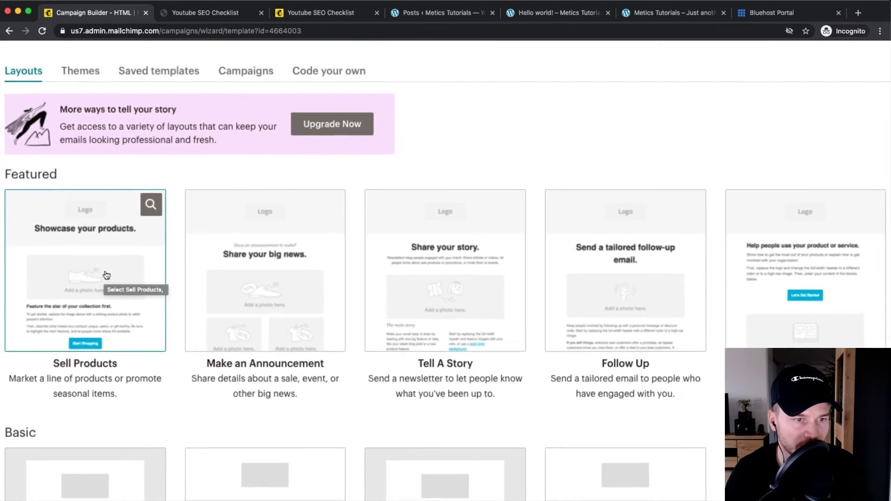
scroll(106, 259, "down", 3)
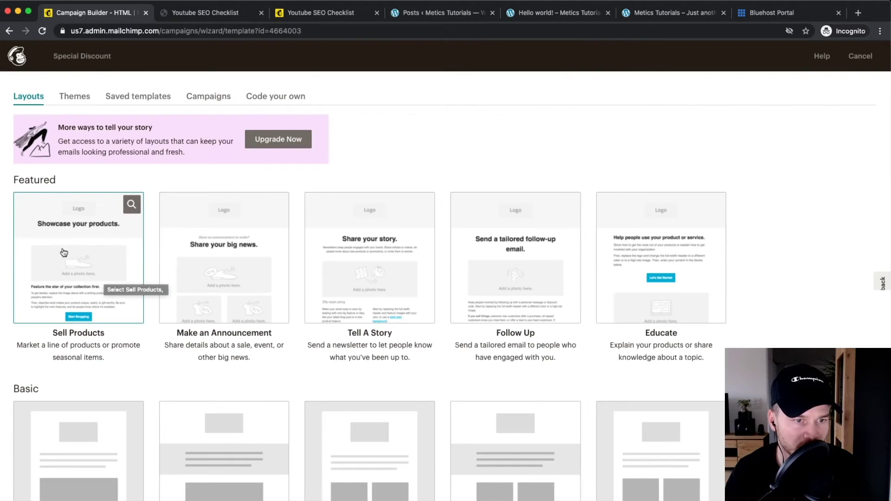
left_click(88, 251)
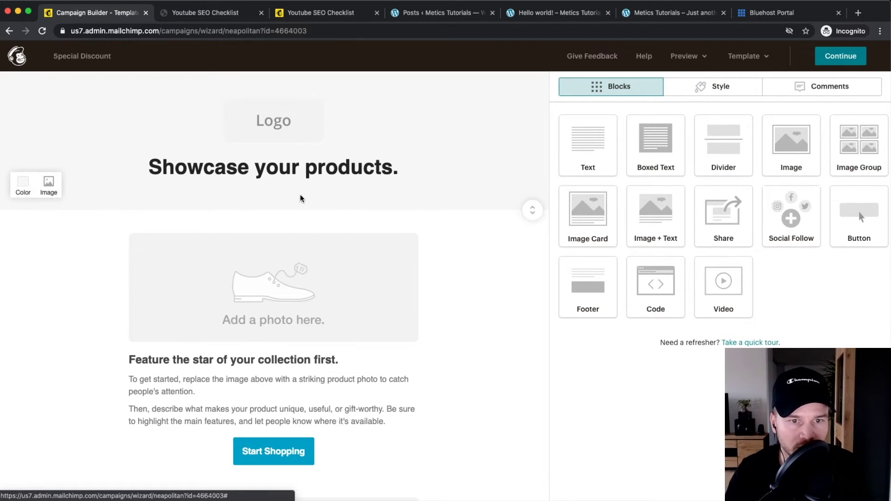
Scroll through the loaded Sell Products layout and try dragging in a Boxed Text block.
scroll(432, 288, "down", 1)
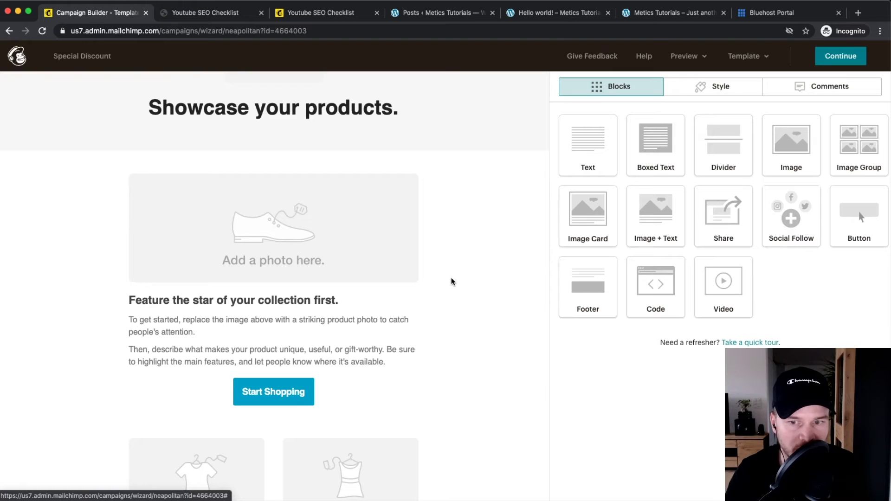
scroll(450, 281, "up", 1)
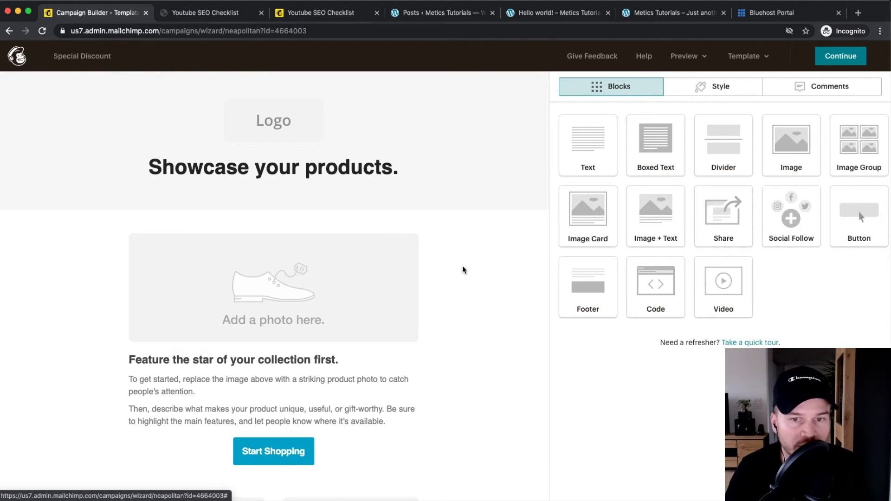
left_click_drag(666, 148, 477, 151)
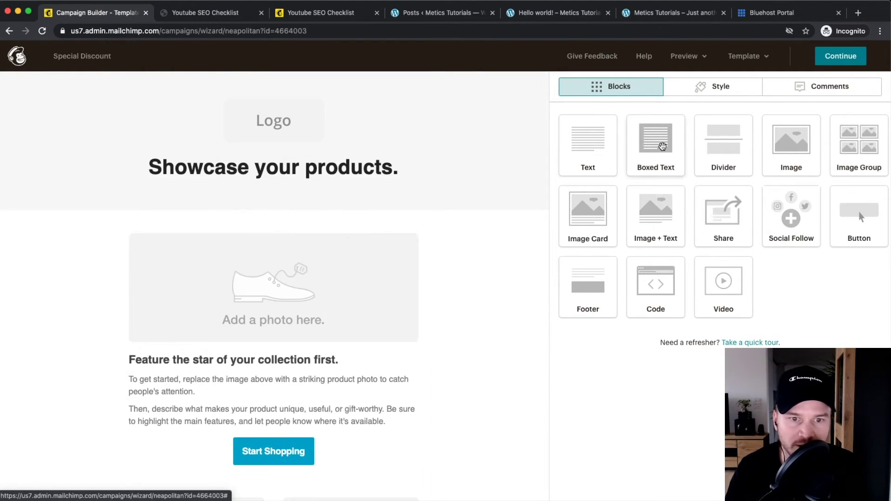
Look through the shoe image block's content, style and settings options.
left_click(307, 284)
left_click(740, 111)
left_click(819, 111)
left_click(723, 111)
left_click(617, 111)
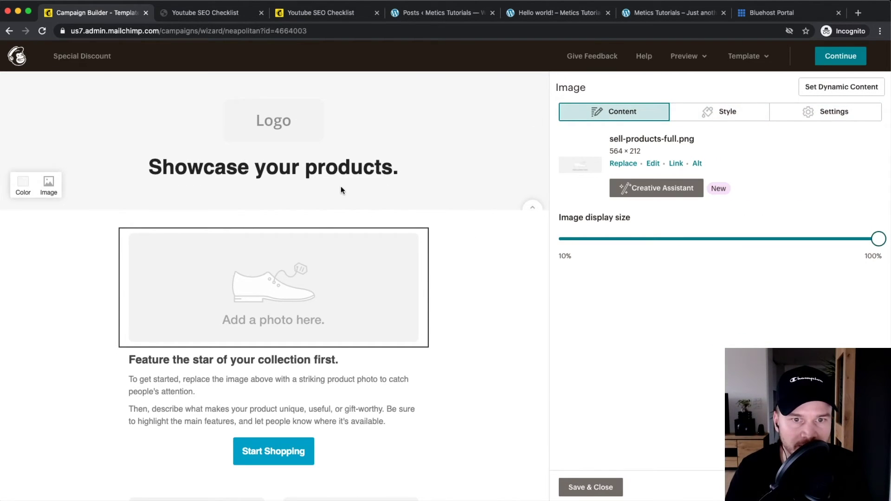
Delete the 'Showcase your products.' heading and the Logo block, then start replacing the photo.
mouse_move(372, 165)
left_click(415, 160)
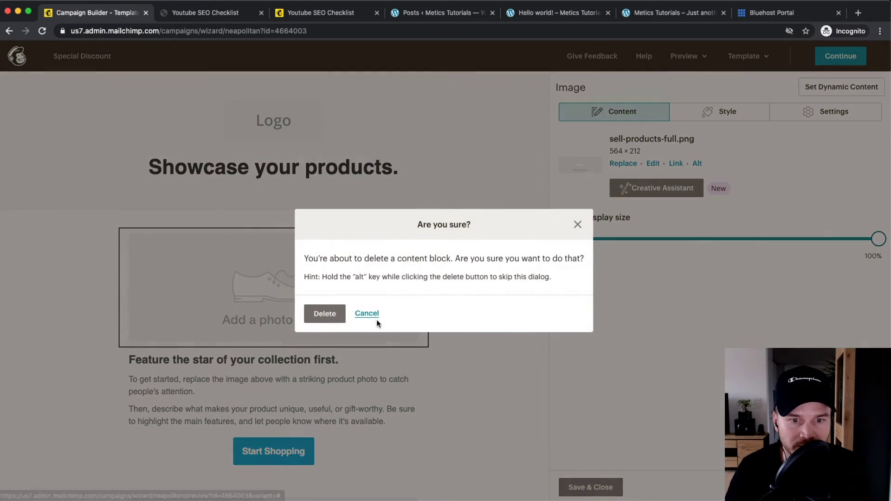
key("Return")
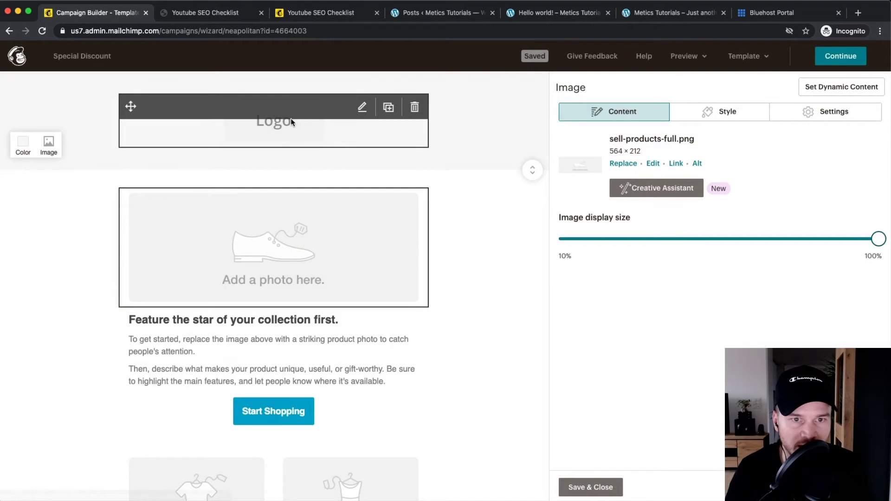
left_click(413, 104)
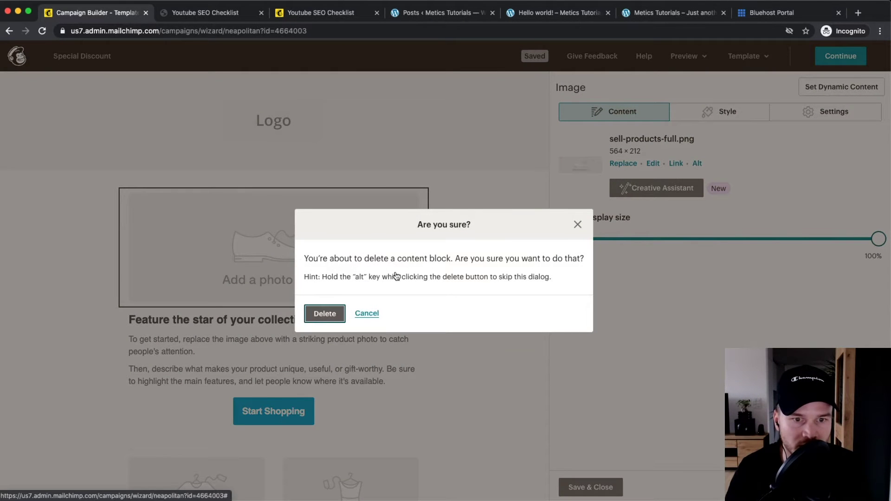
left_click(308, 320)
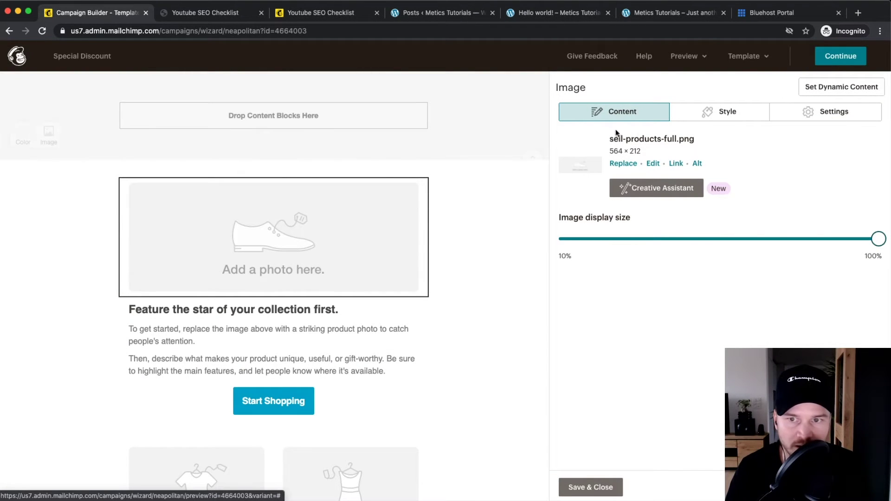
left_click(619, 165)
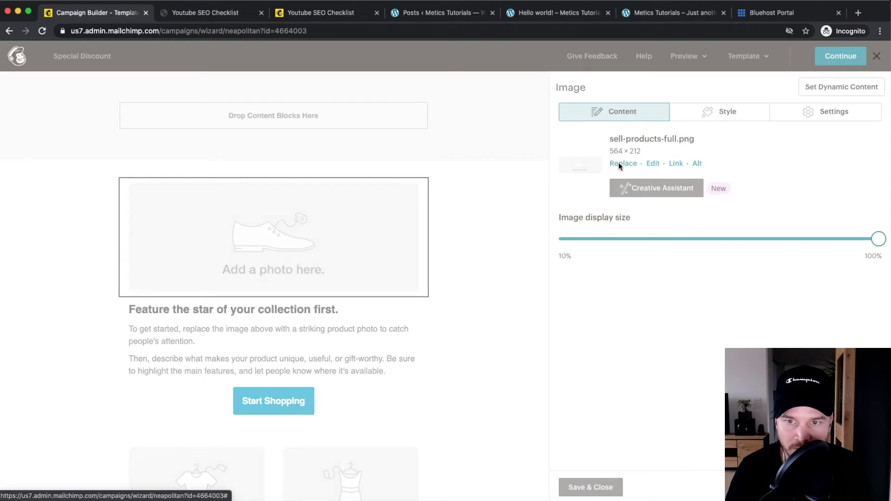
Upload the SALE balloons image Design ohne Titel.png and set it to nearly full size.
left_click(838, 93)
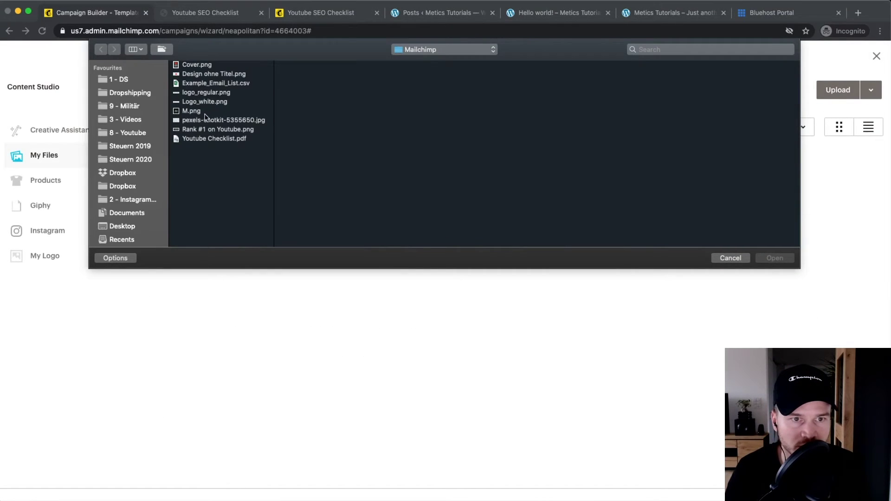
left_click(206, 120)
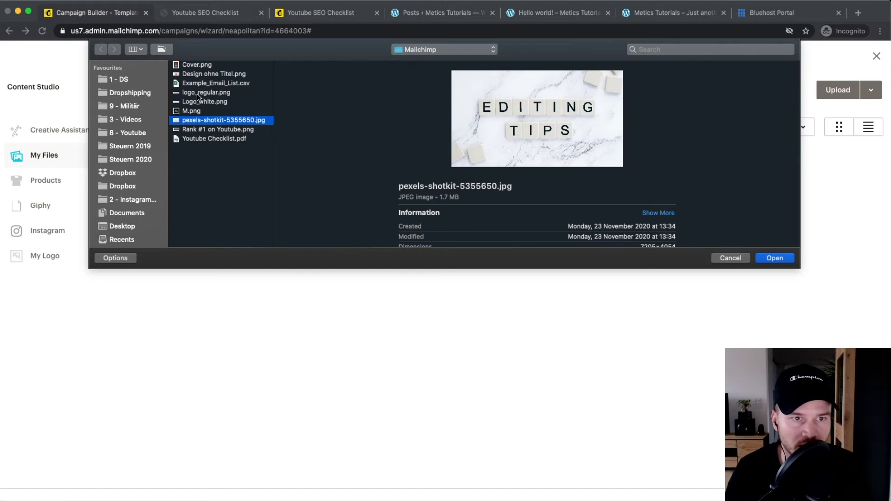
left_click(204, 74)
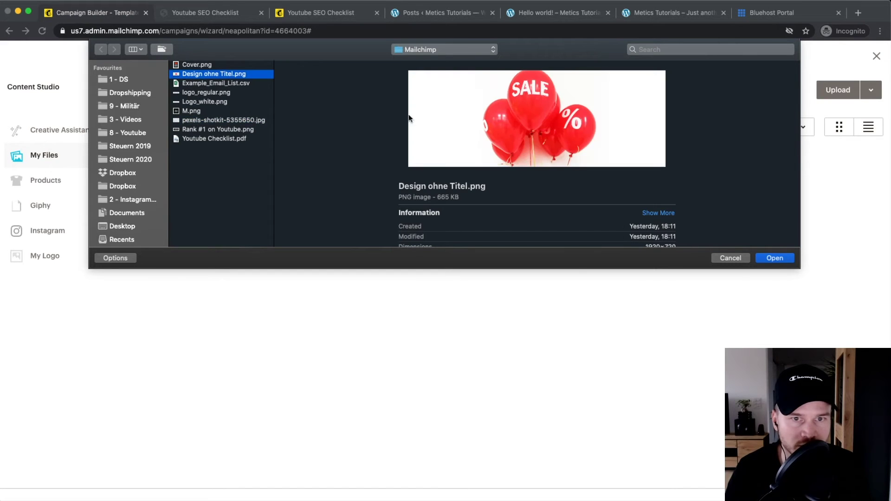
left_click(776, 259)
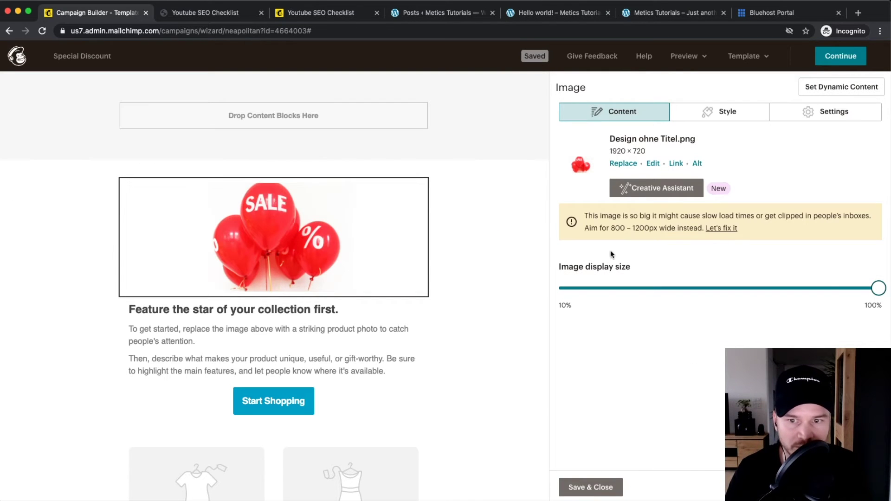
left_click_drag(856, 285, 882, 288)
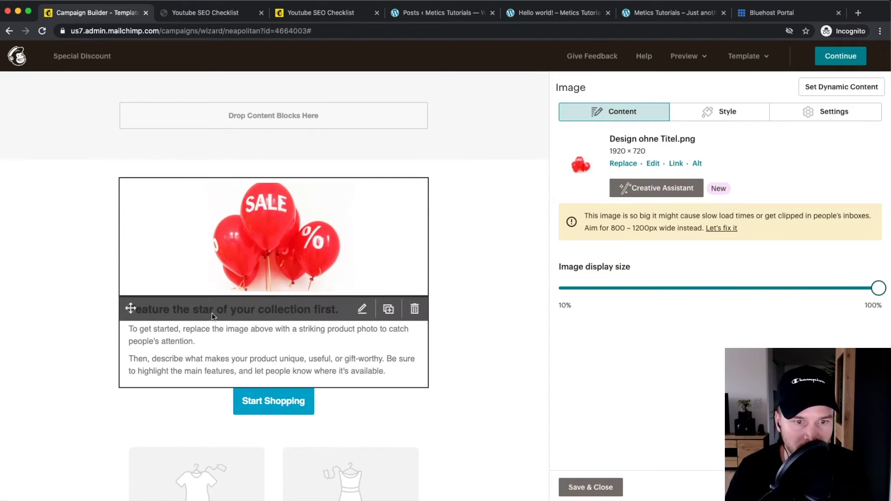
Replace the template heading and paragraphs with 'Check out our crazy discounts today!'.
left_click(363, 311)
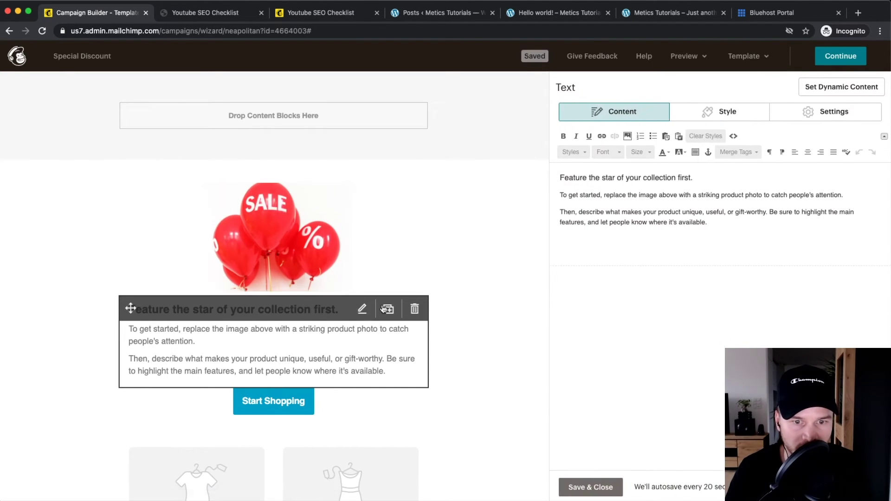
left_click_drag(706, 223, 562, 177)
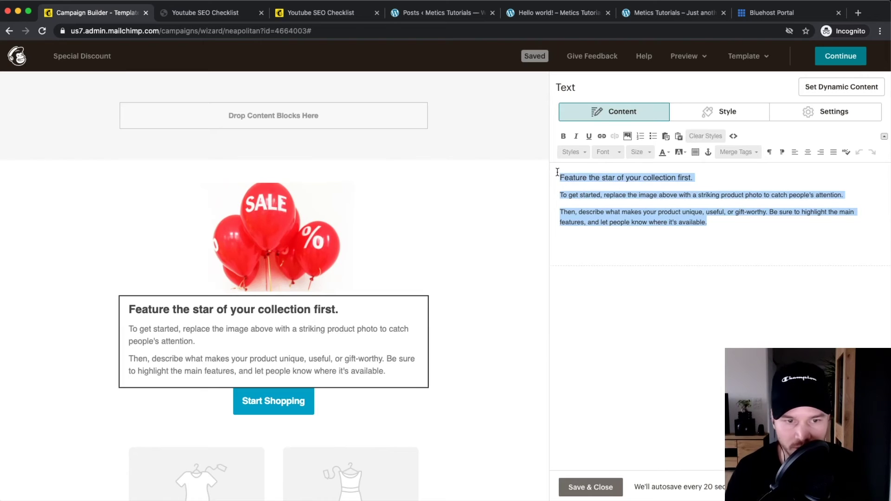
key("Delete")
type("Check out our crazy discounts")
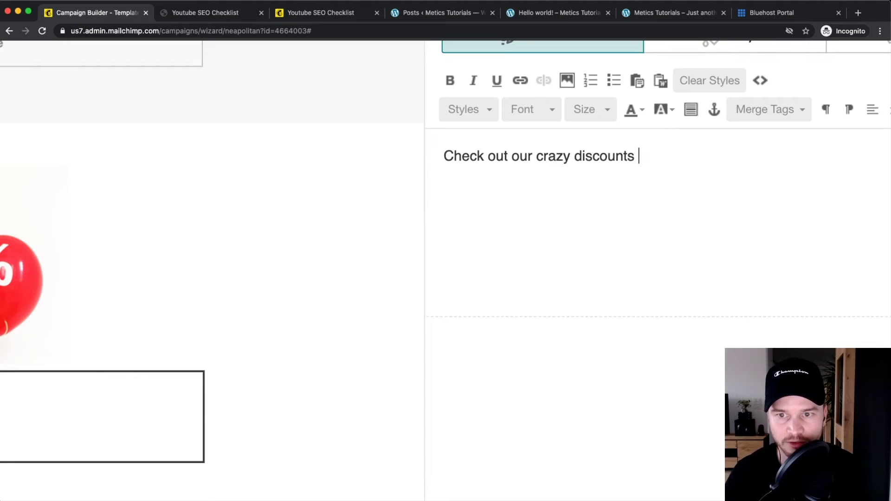
type("d")
key("BackSpace")
type("day!")
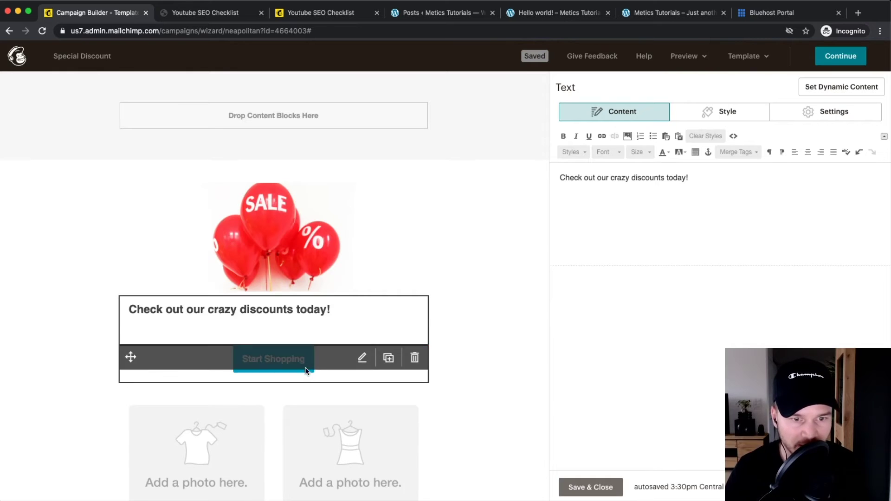
left_click(362, 358)
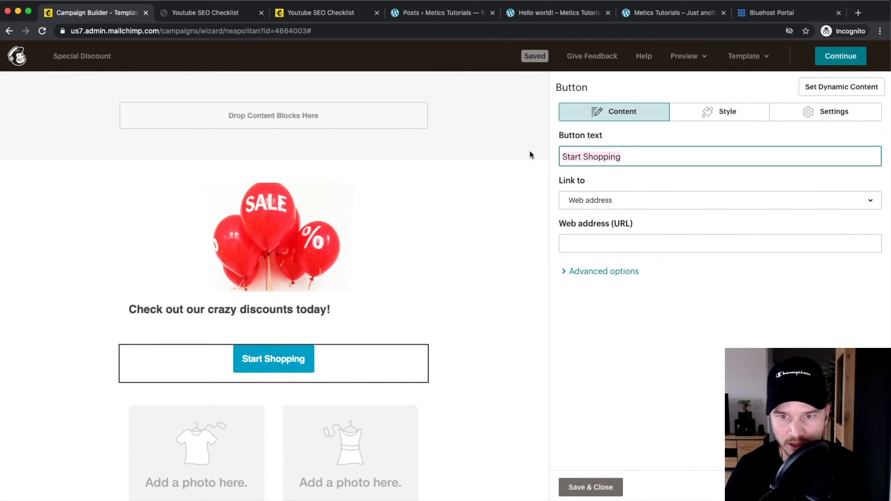
Relabel the Start Shopping button as 'Save money now!'.
type("Sa")
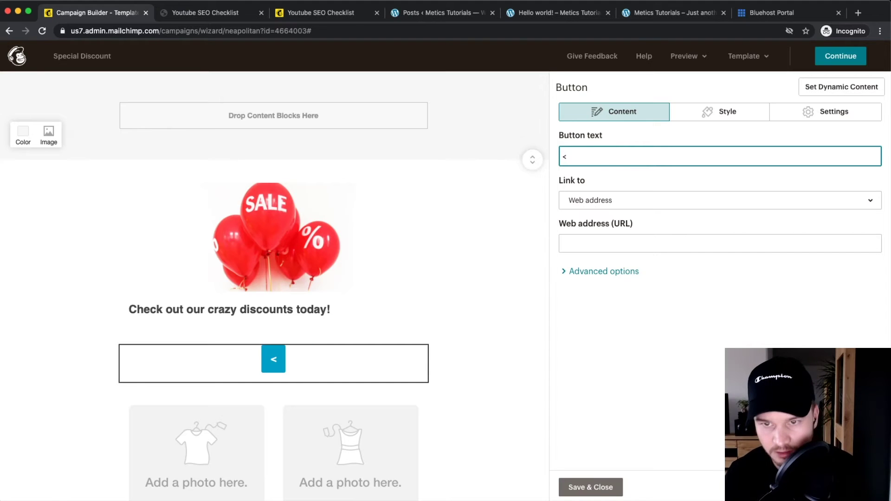
type("ve money")
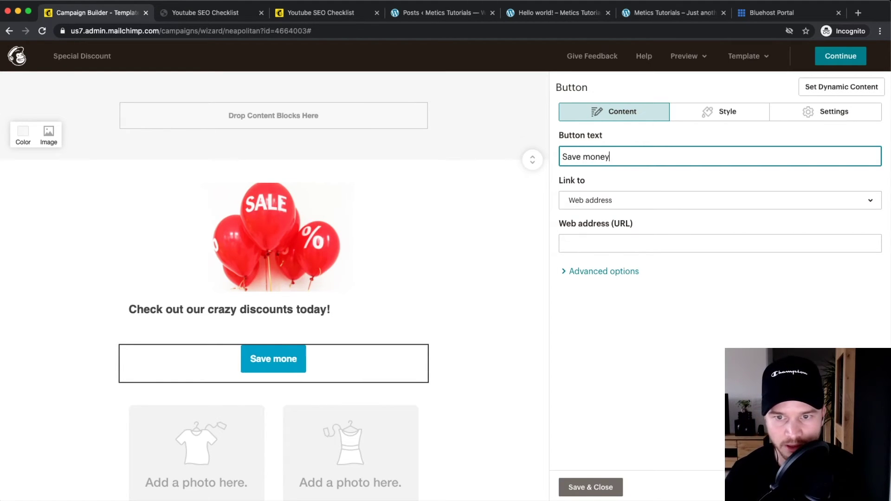
type(" now!")
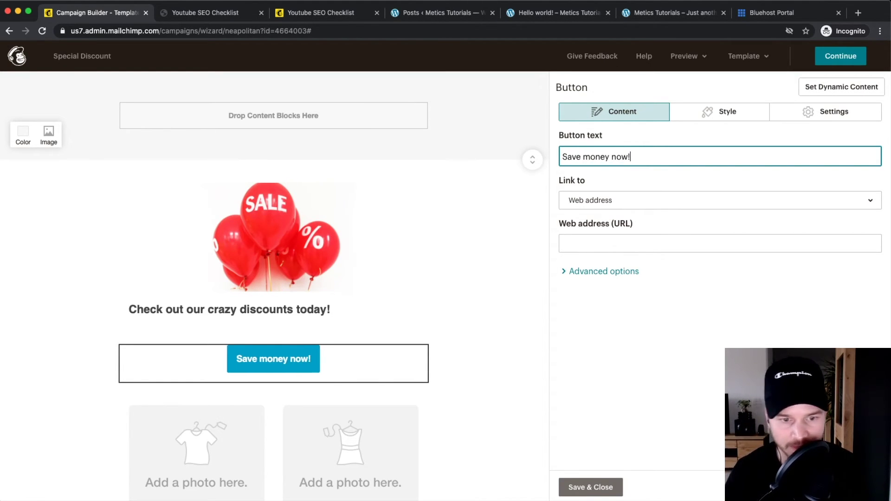
left_click(483, 342)
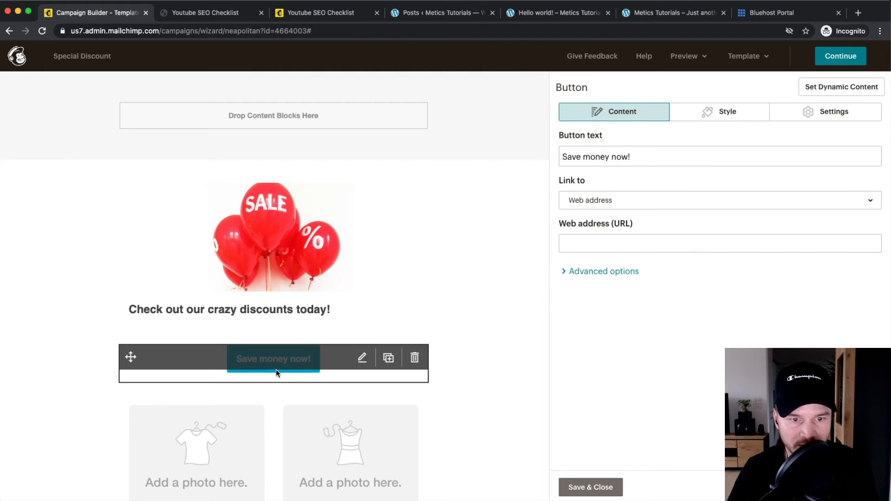
left_click(724, 114)
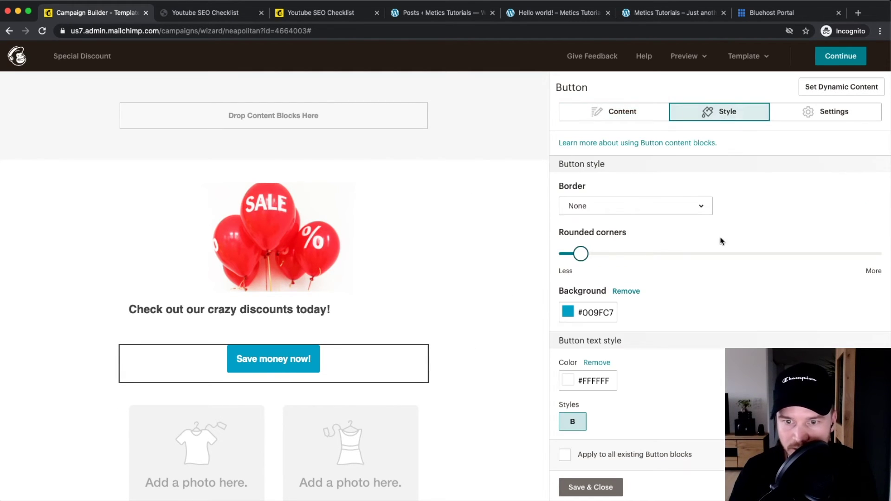
Change the 'Save money now!' button background from blue #009FC7 to green #21c700.
scroll(724, 232, "down", 1)
scroll(724, 273, "down", 4)
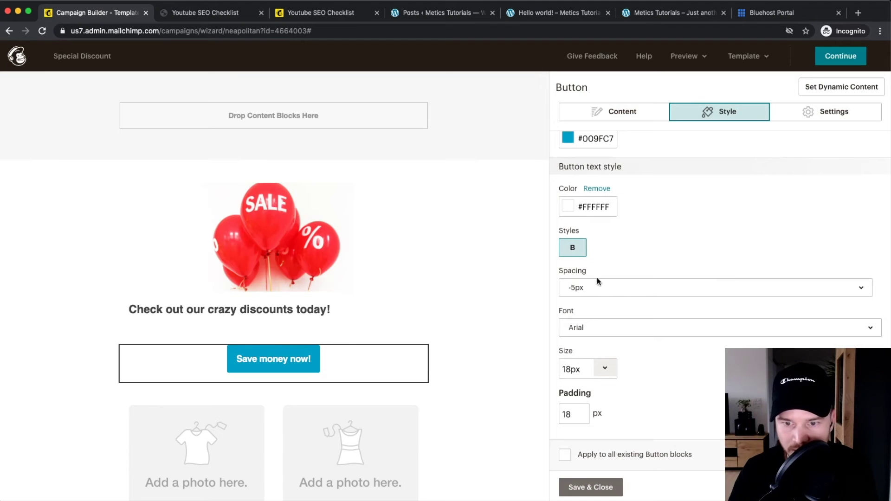
scroll(617, 307, "down", 1)
scroll(597, 239, "up", 5)
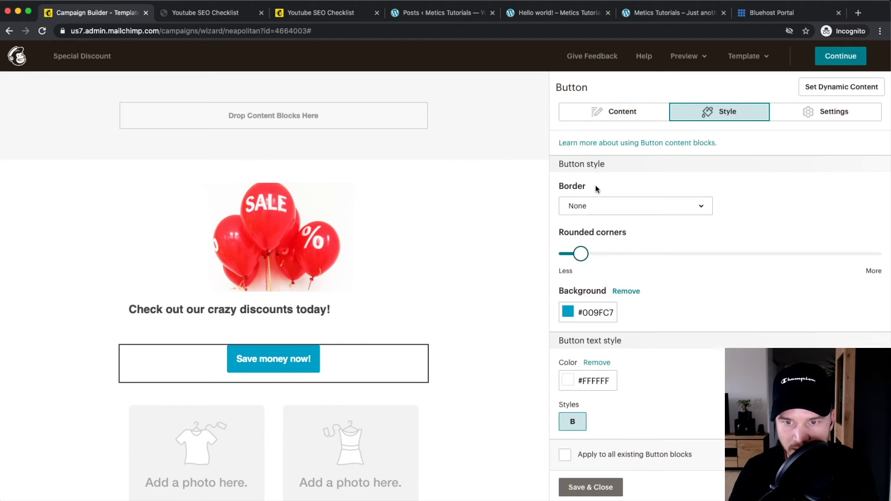
left_click(561, 312)
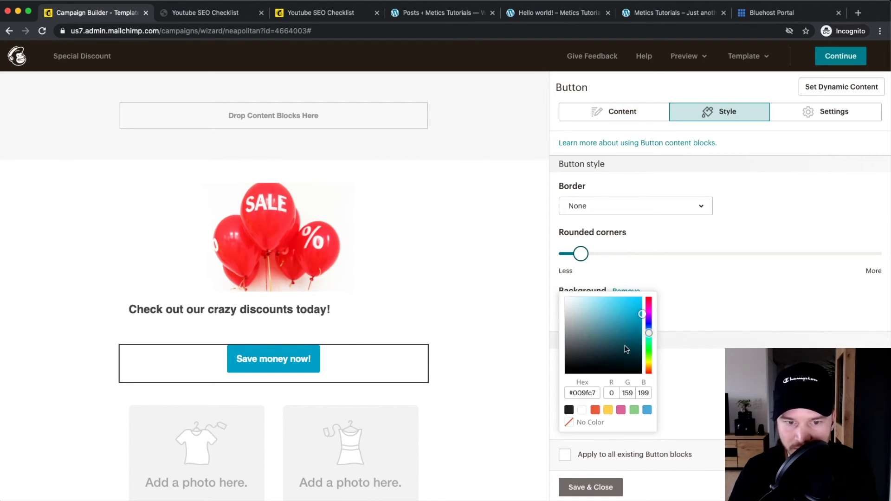
left_click_drag(650, 352, 648, 352)
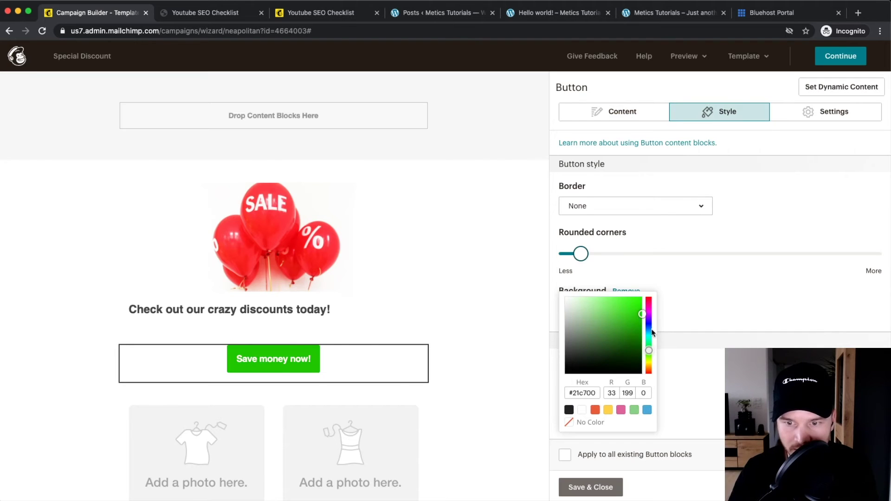
left_click(719, 376)
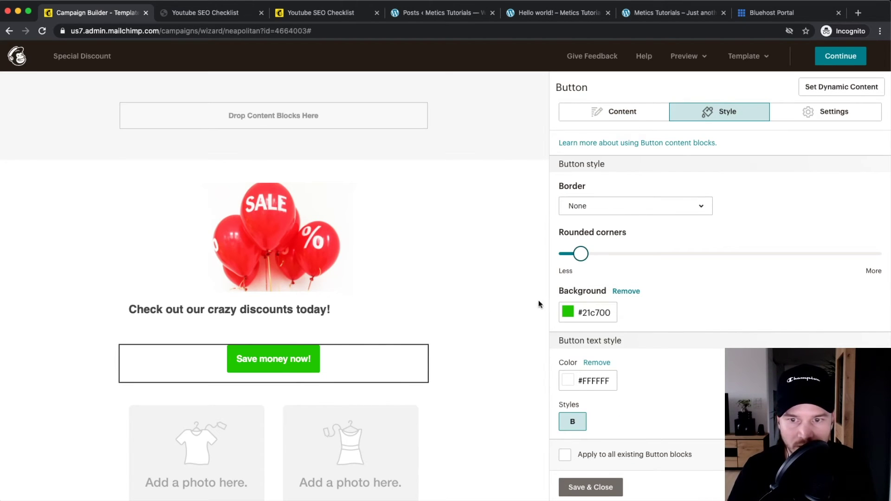
Delete the Related products / What's on sale photo-card section below the green button.
left_click(597, 110)
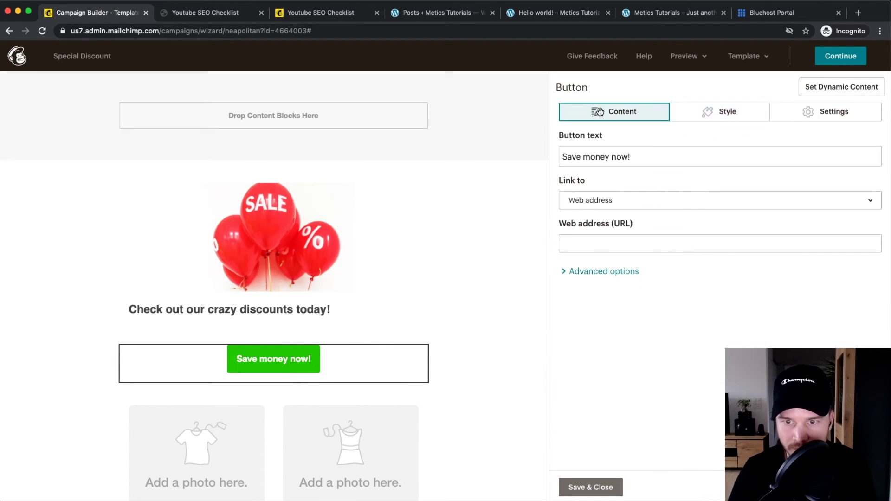
scroll(376, 324, "down", 3)
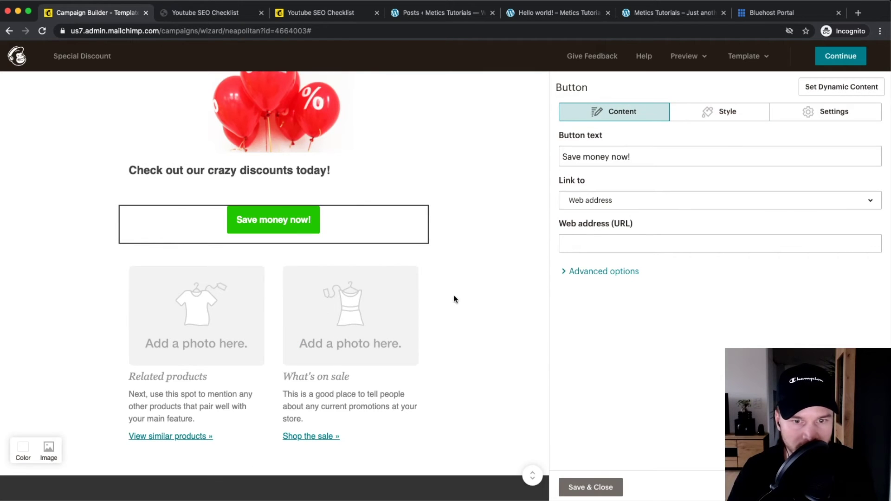
left_click(413, 272)
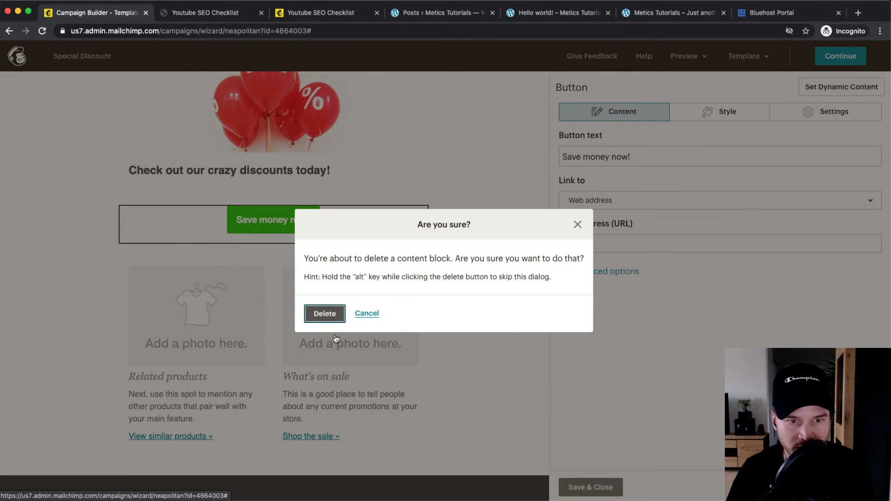
left_click(325, 313)
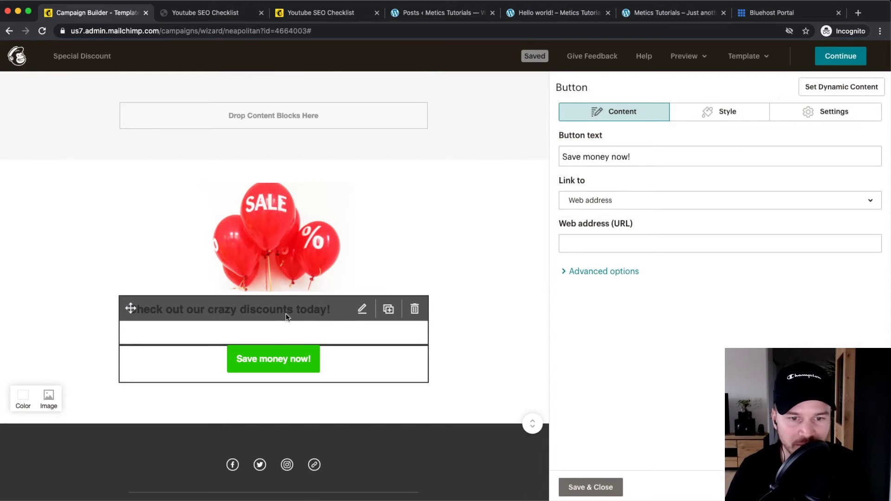
left_click(362, 309)
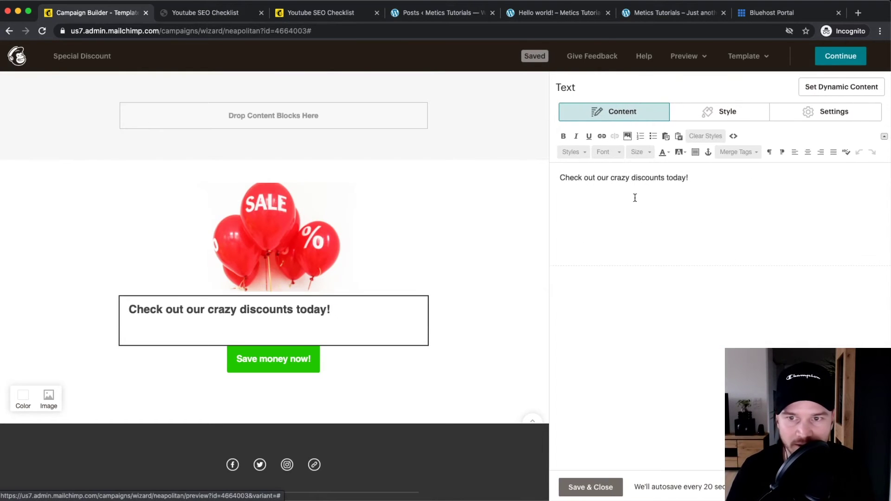
Center-align the 'Check out our crazy discounts today!' text, then bring up the email's preview options.
left_click(731, 117)
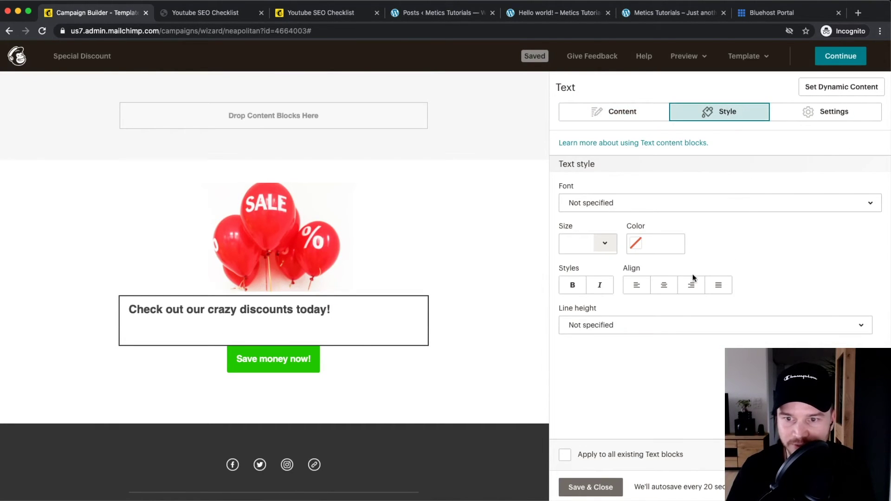
left_click(664, 285)
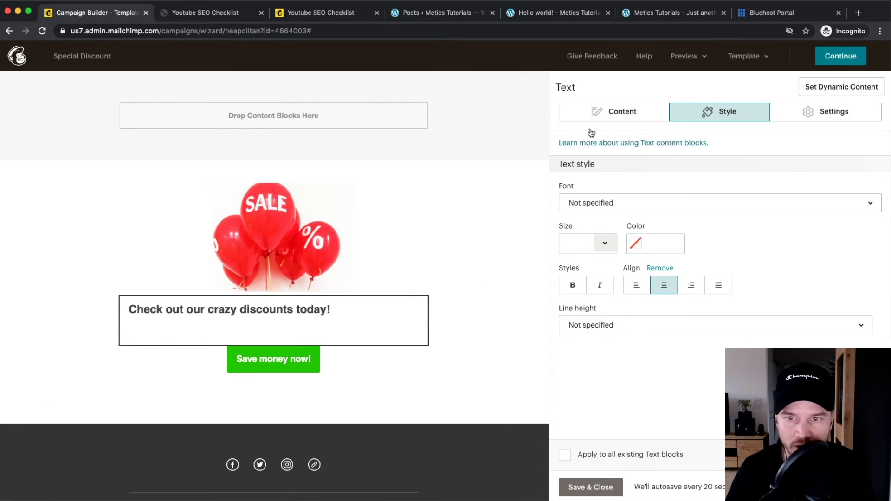
left_click(643, 118)
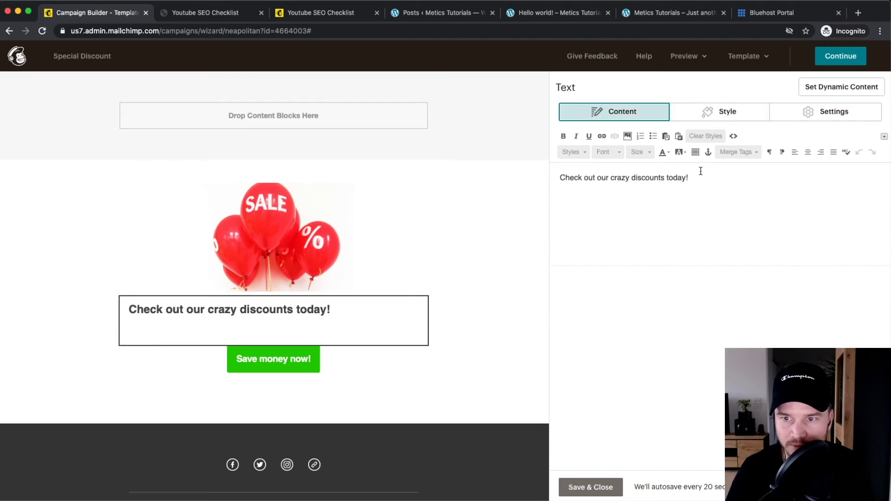
left_click(505, 230)
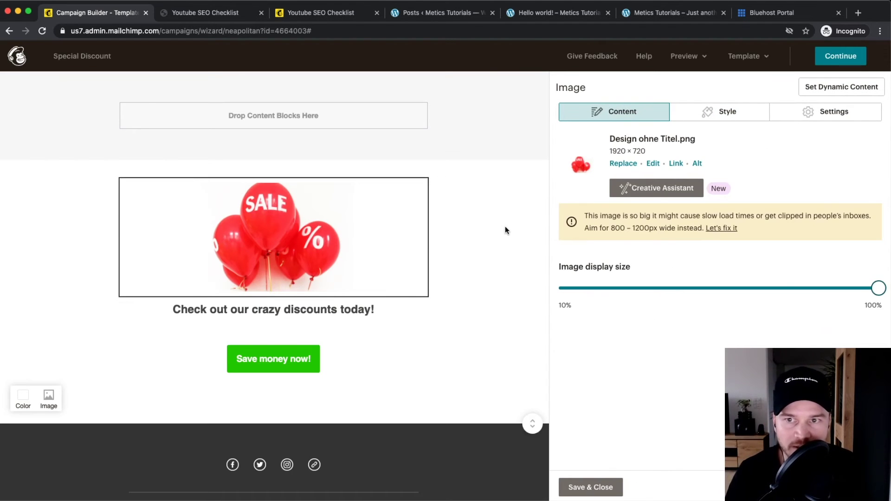
left_click(685, 56)
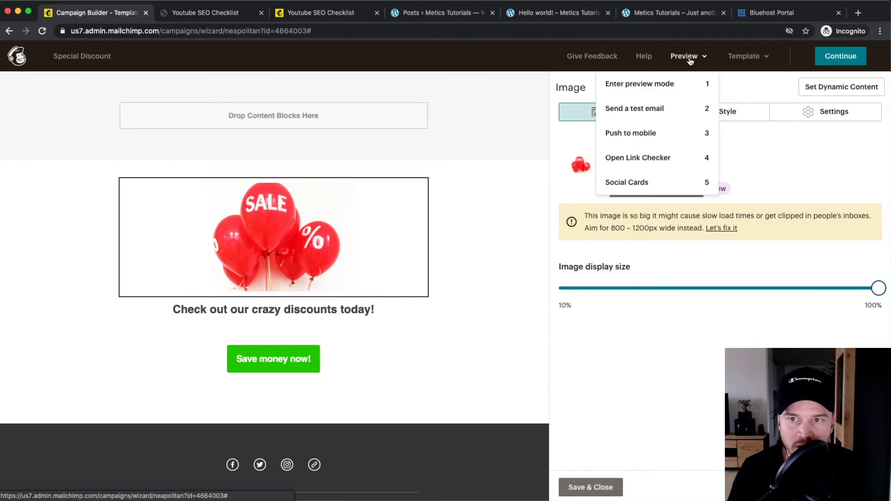
left_click(660, 86)
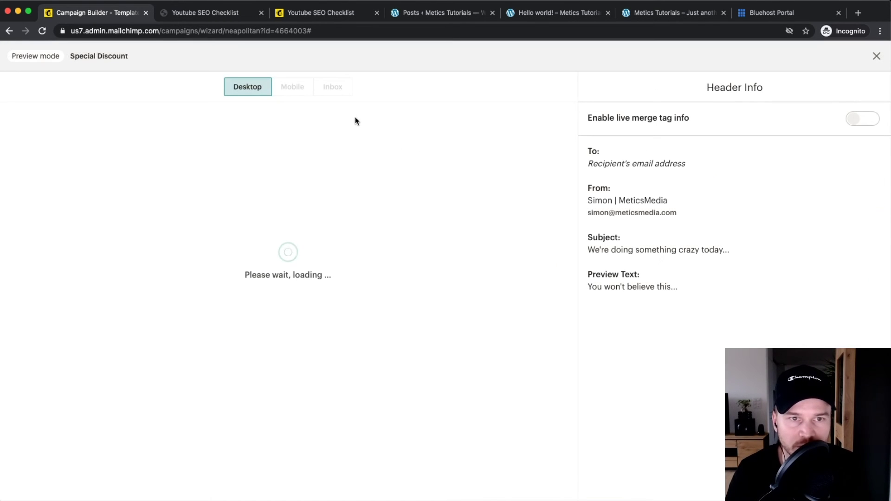
left_click(293, 87)
left_click(242, 88)
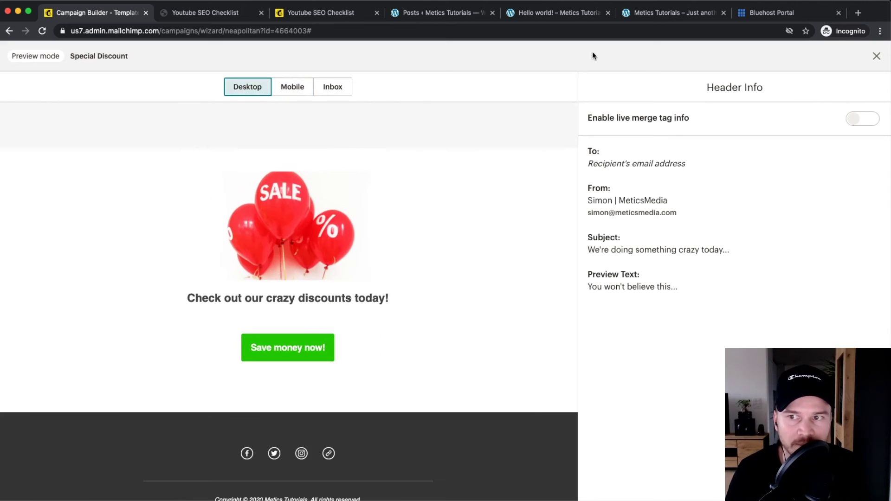
left_click(876, 56)
left_click(687, 56)
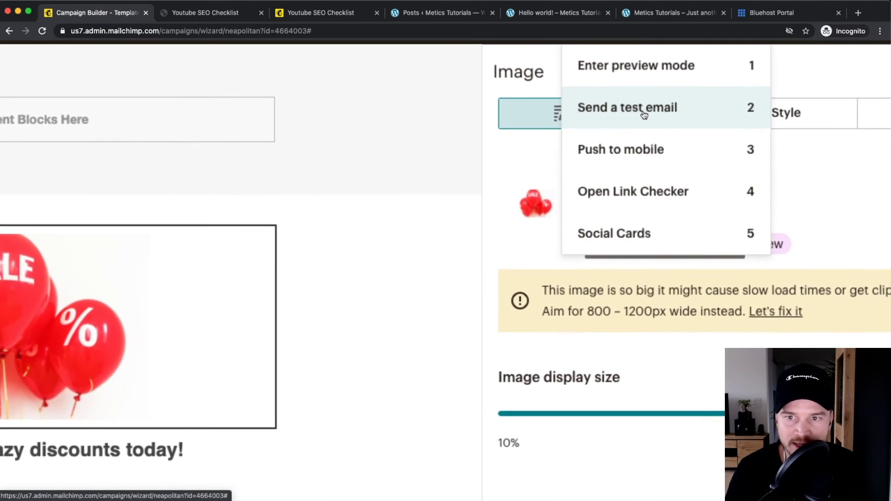
Send a test of the Special Discount email to the existing test address, then continue to the checklist.
left_click(645, 110)
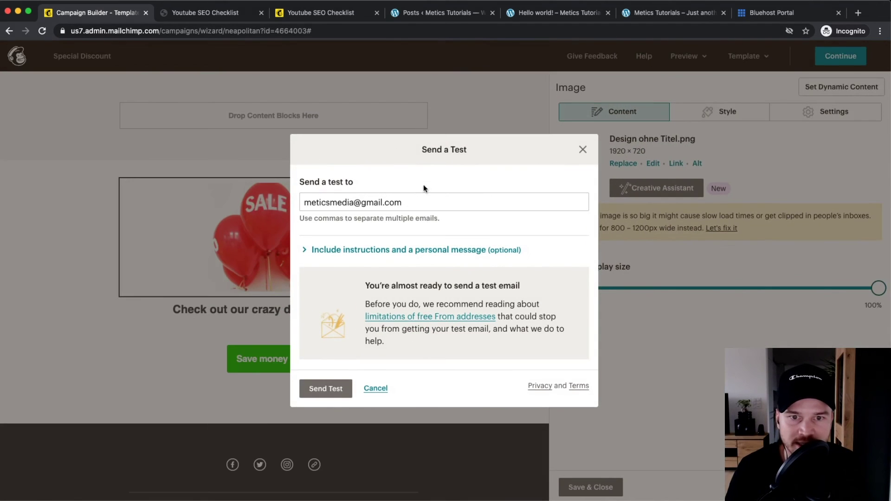
left_click_drag(420, 202, 288, 208)
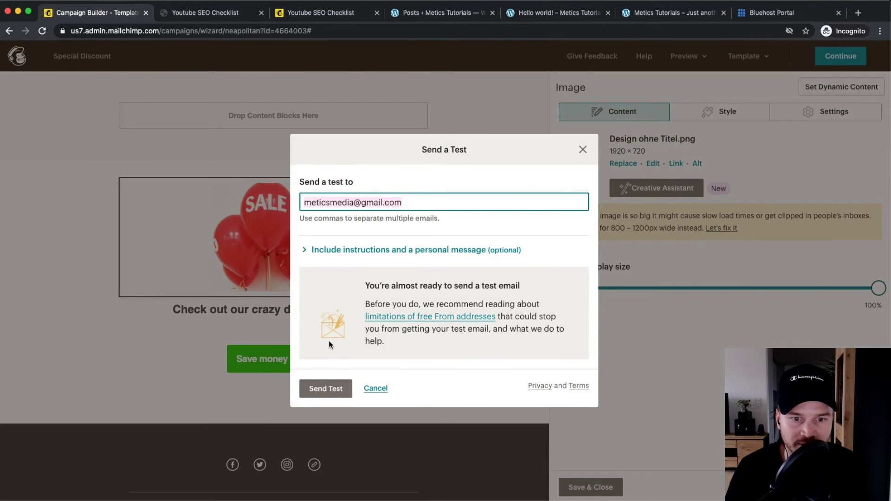
left_click(325, 388)
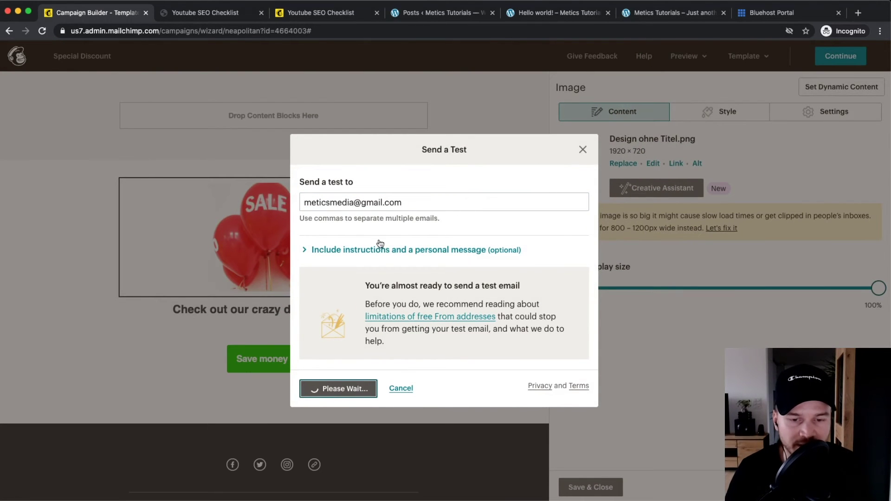
left_click(583, 149)
left_click(851, 55)
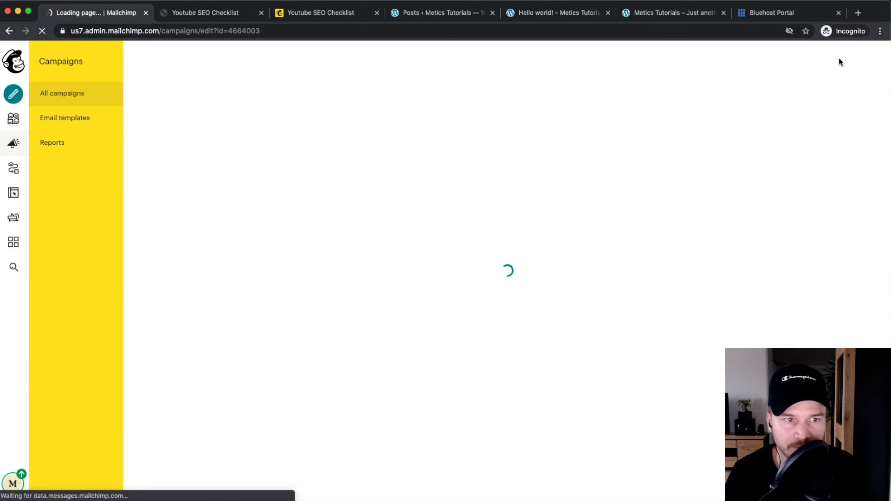
Review the campaign checklist and check the scheduling options, leaving the campaign unscheduled.
scroll(509, 195, "down", 1)
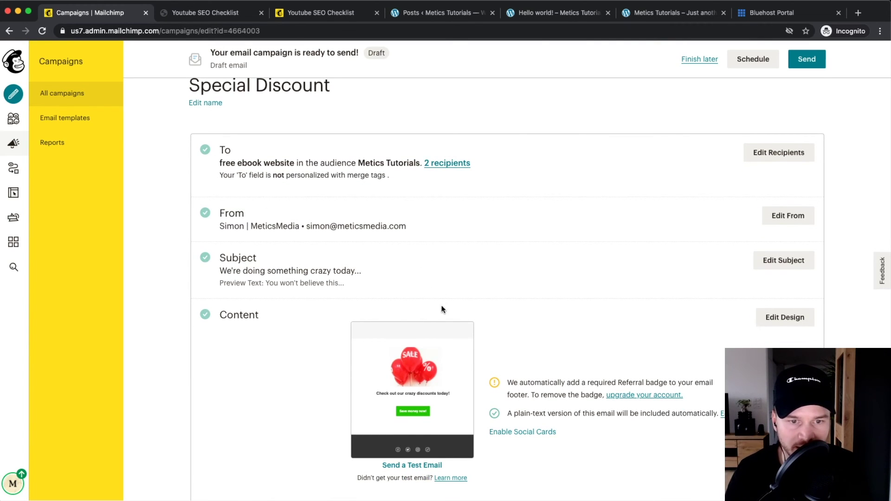
scroll(444, 304, "down", 3)
scroll(448, 309, "up", 4)
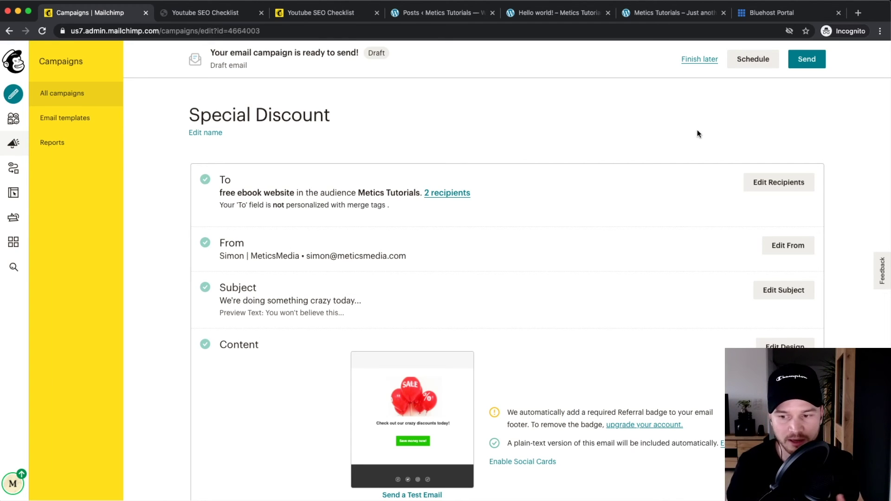
left_click(750, 59)
left_click(764, 147)
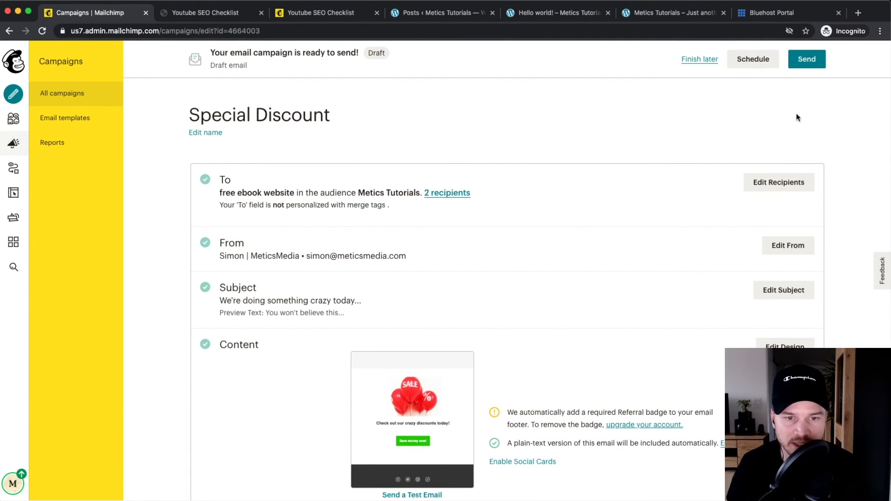
scroll(821, 101, "up", 3)
Send the Special Discount campaign now to the 2 Metics Tutorials subscribers.
left_click(806, 59)
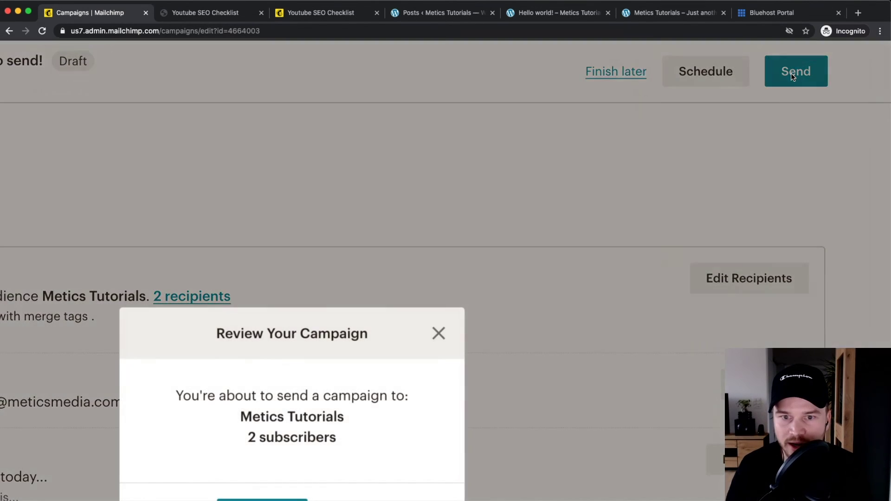
scroll(466, 305, "down", 5)
scroll(497, 285, "up", 5)
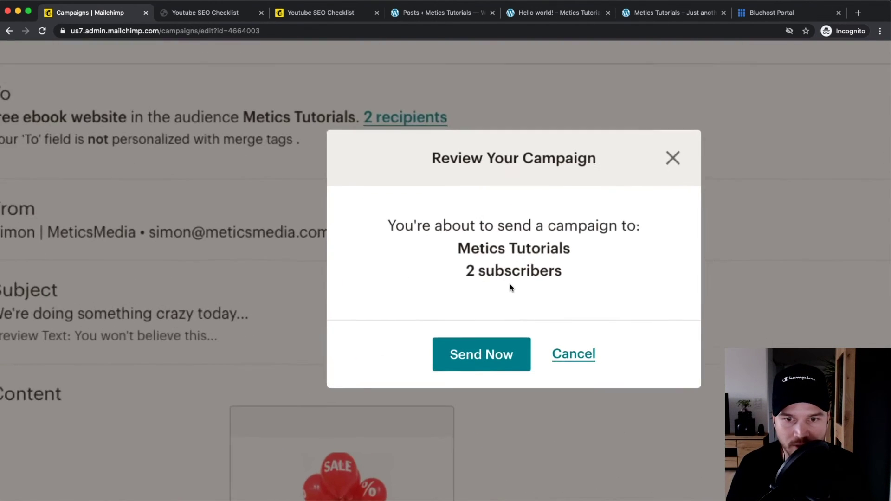
left_click(483, 358)
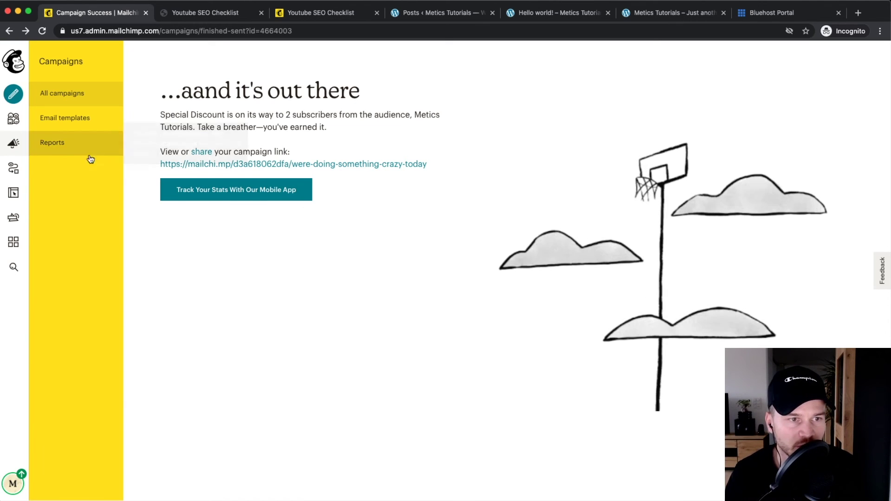
Go to Reports and scroll to the campaign list showing Special Discount as Sending.
scroll(52, 143, "up", 5)
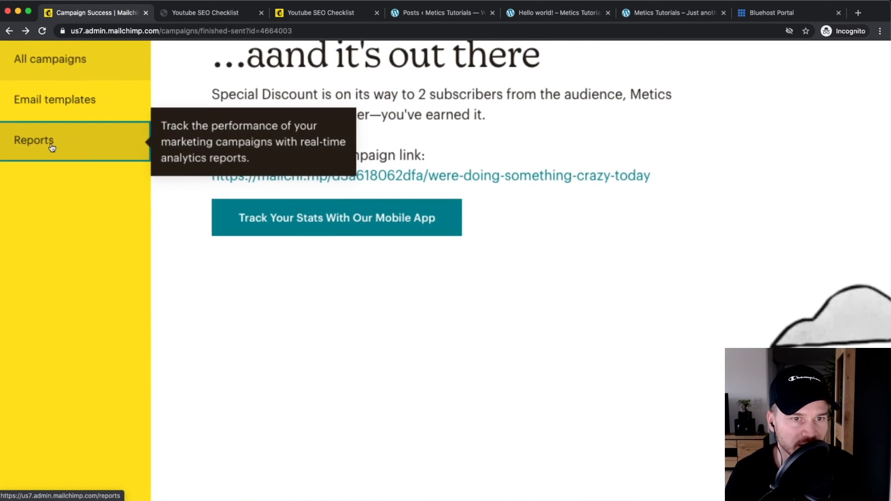
left_click(50, 147)
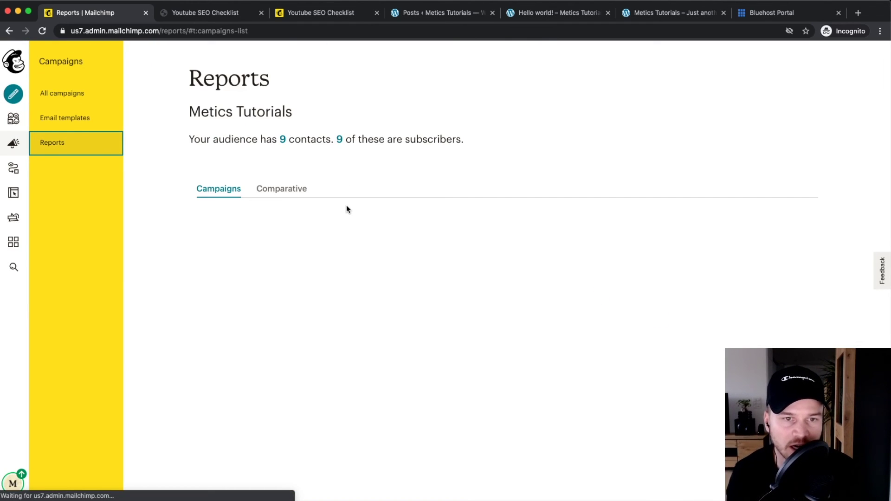
scroll(346, 207, "down", 1)
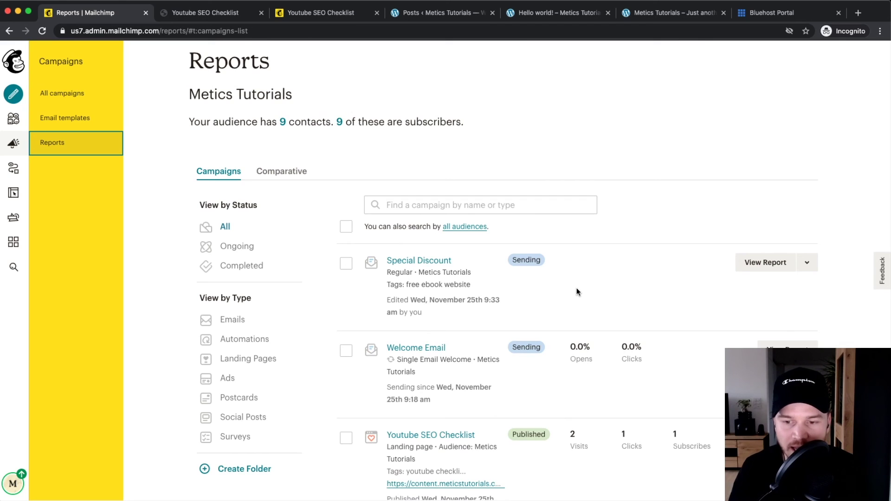
scroll(577, 293, "down", 2)
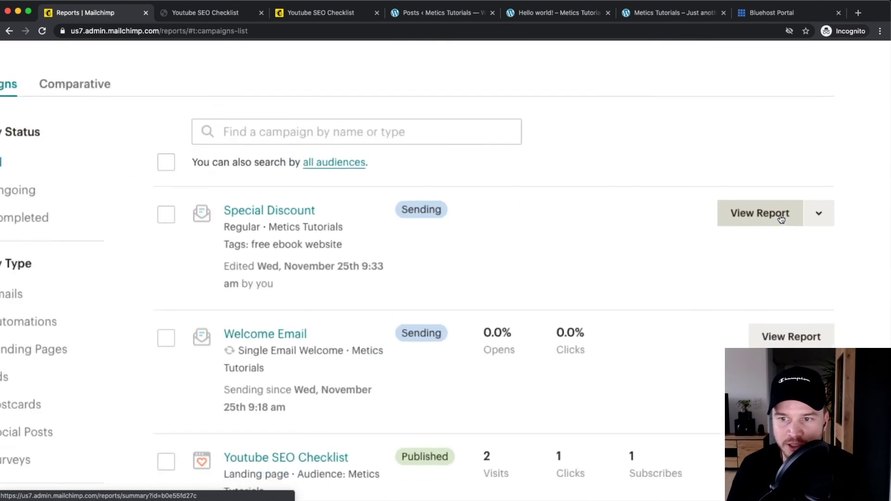
Open the Special Discount report and review its 2 recipients, 0% open and click rates, and 24-hour chart.
left_click(739, 221)
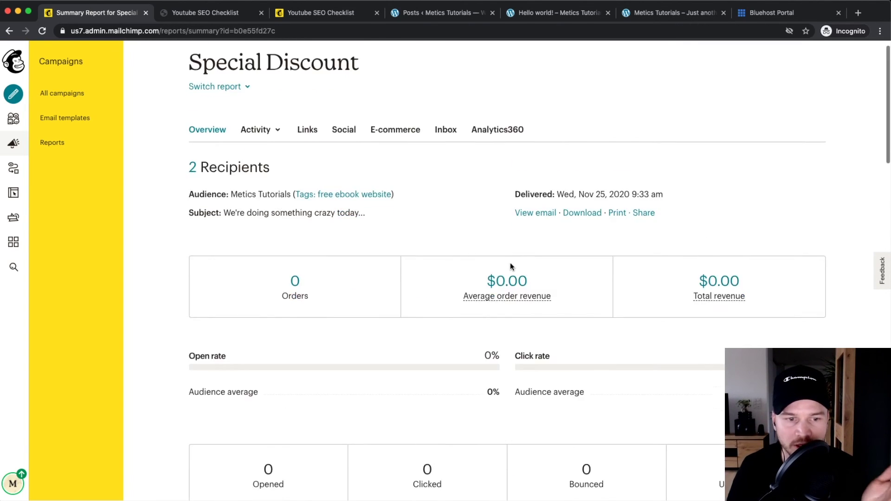
scroll(520, 256, "down", 5)
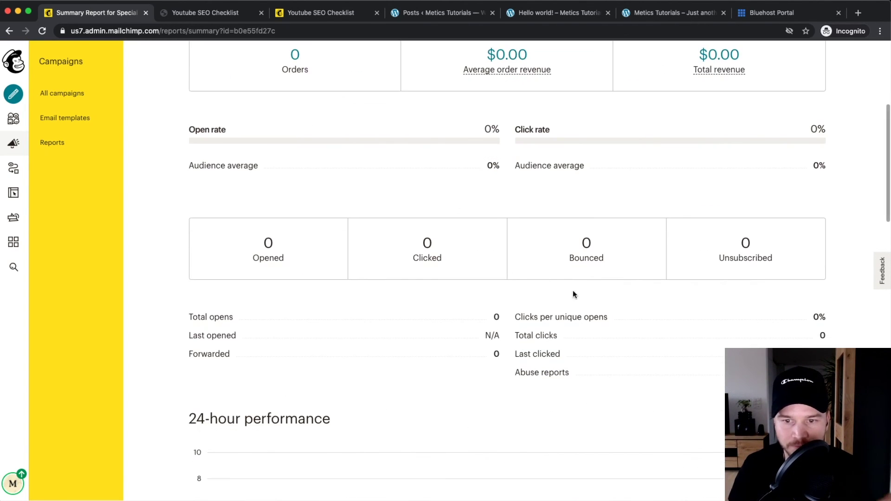
left_click_drag(538, 317, 607, 317)
scroll(325, 342, "down", 4)
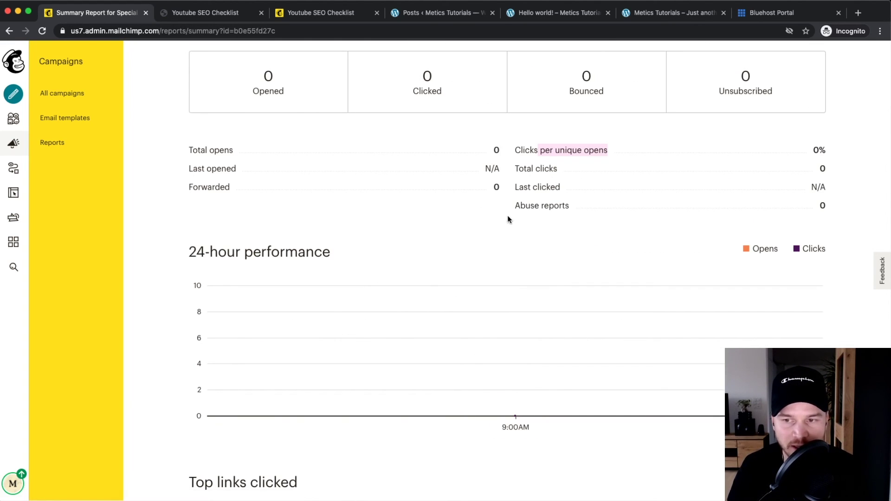
scroll(492, 251, "down", 2)
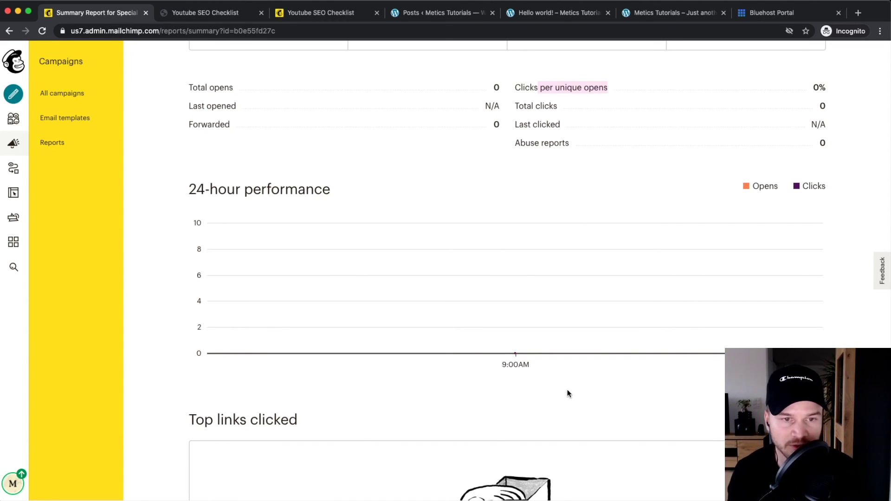
scroll(567, 393, "up", 8)
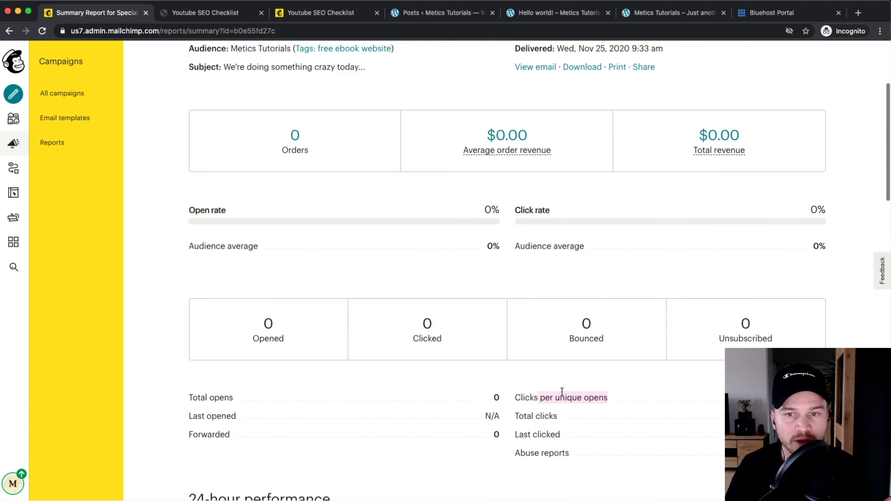